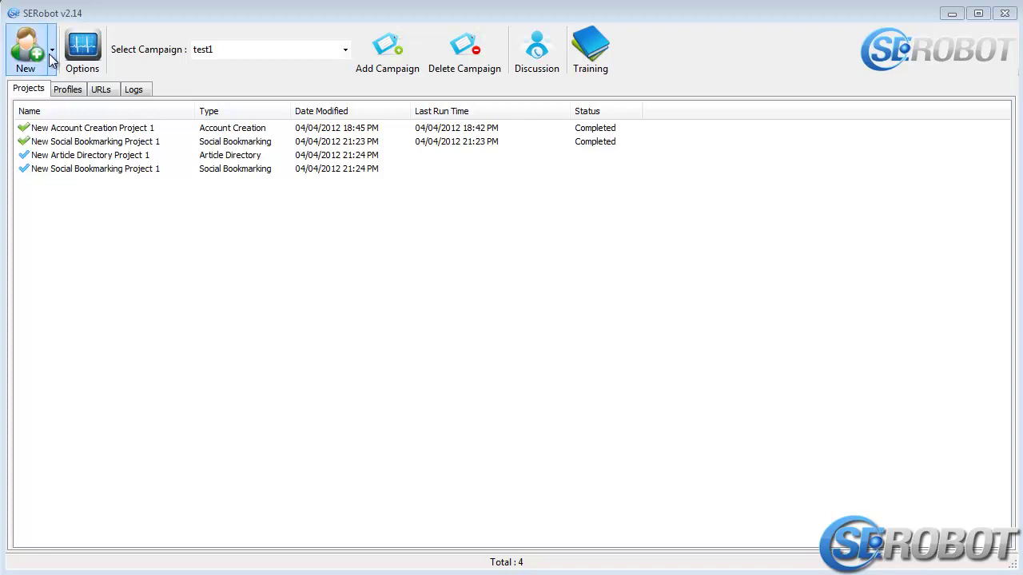
Create an Article Directory project named New Article Directory Project 2 and open its editor
click(44, 60)
click(54, 70)
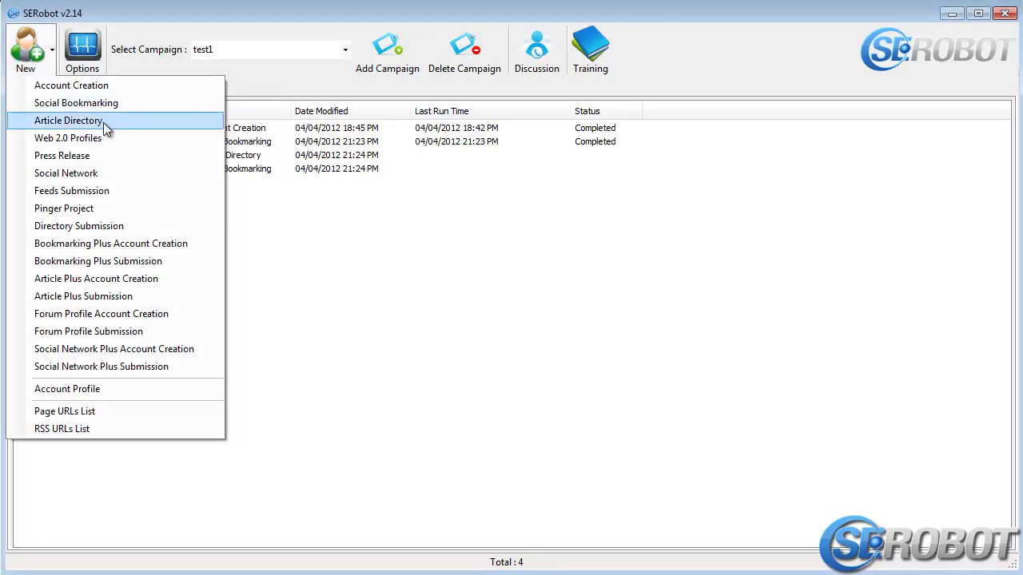
click(103, 123)
click(86, 209)
click(85, 184)
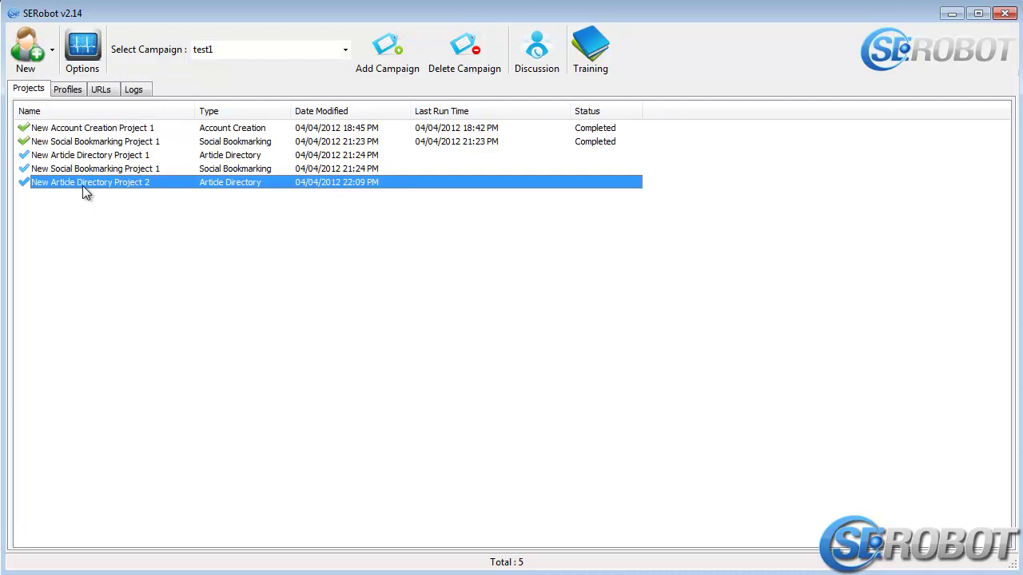
double_click(82, 185)
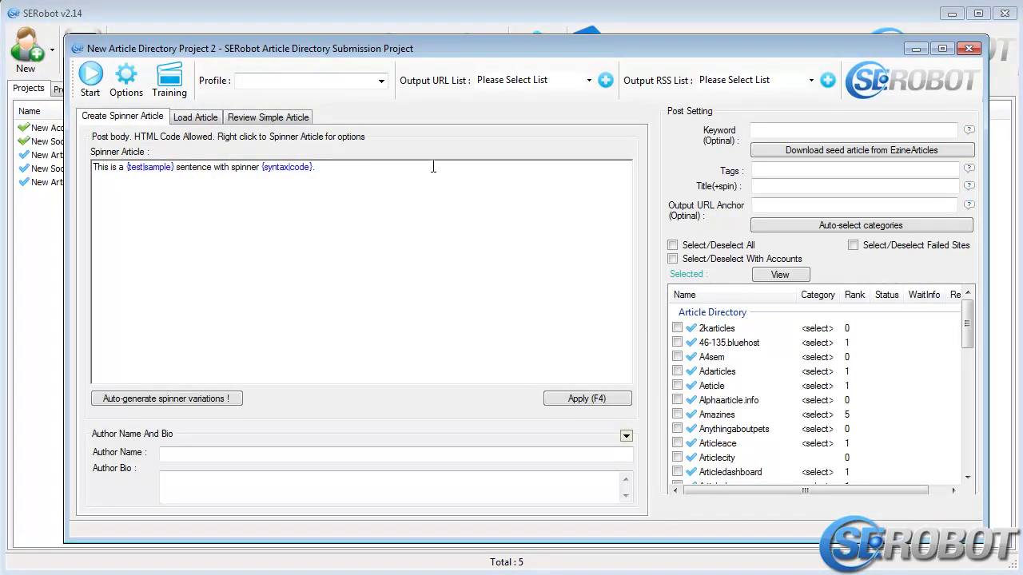
Assign the account profile to post with from the Profile list
click(382, 83)
click(244, 137)
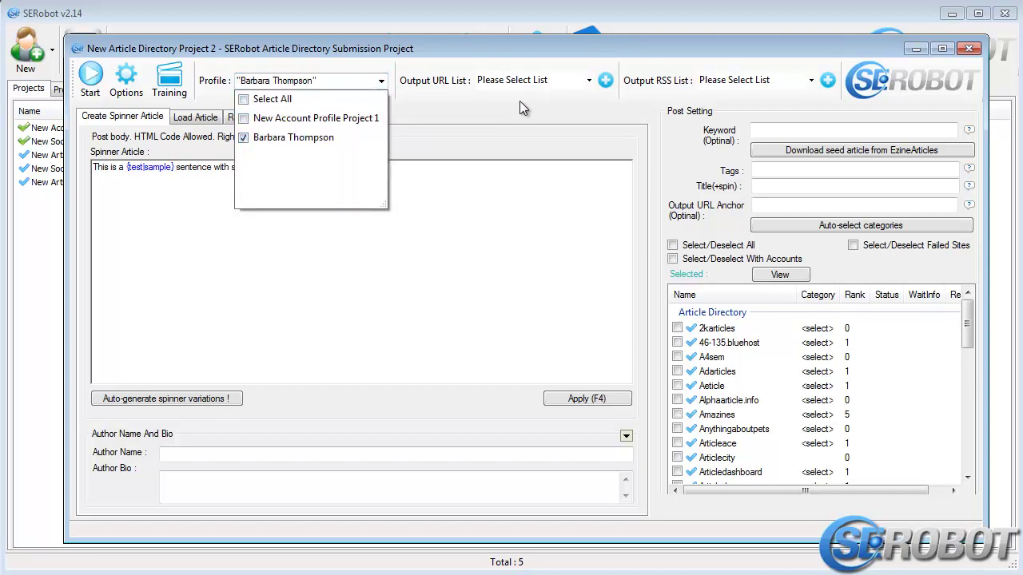
click(578, 81)
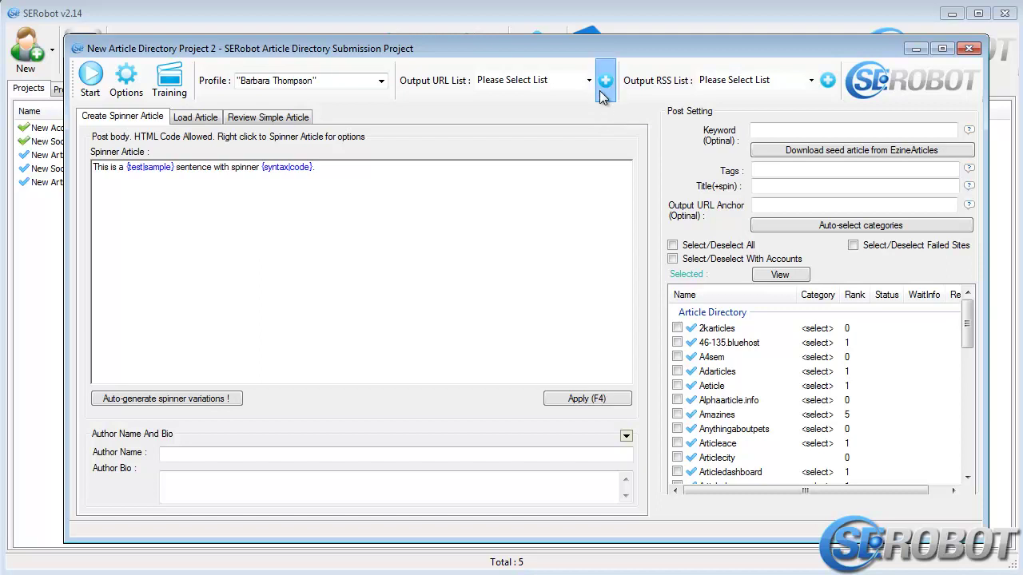
Create the output lists 'URL List AD' and 'RSS List AD' for the project
click(603, 92)
text(URL )
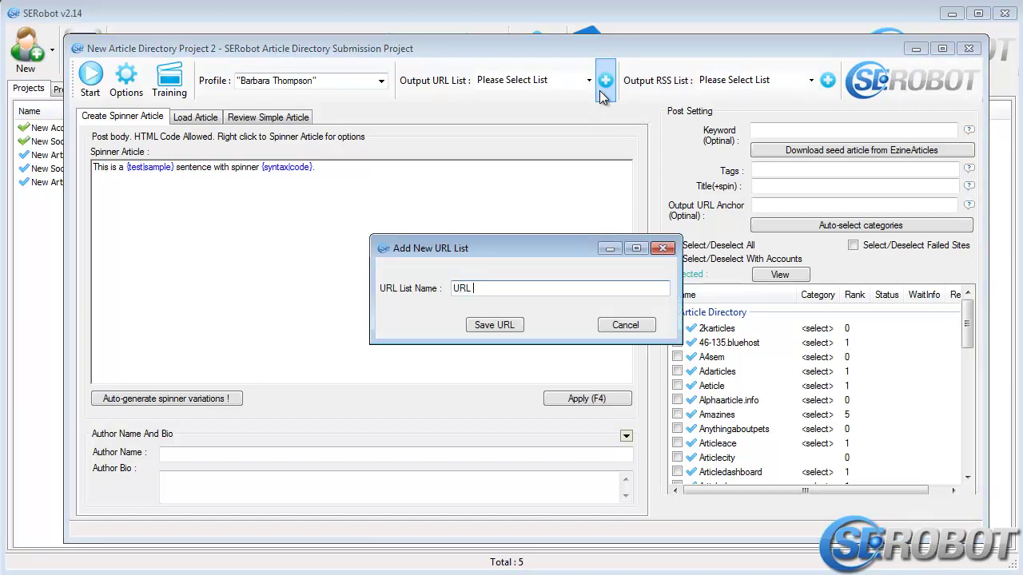
text(List AD)
key(Return)
click(812, 79)
text(R)
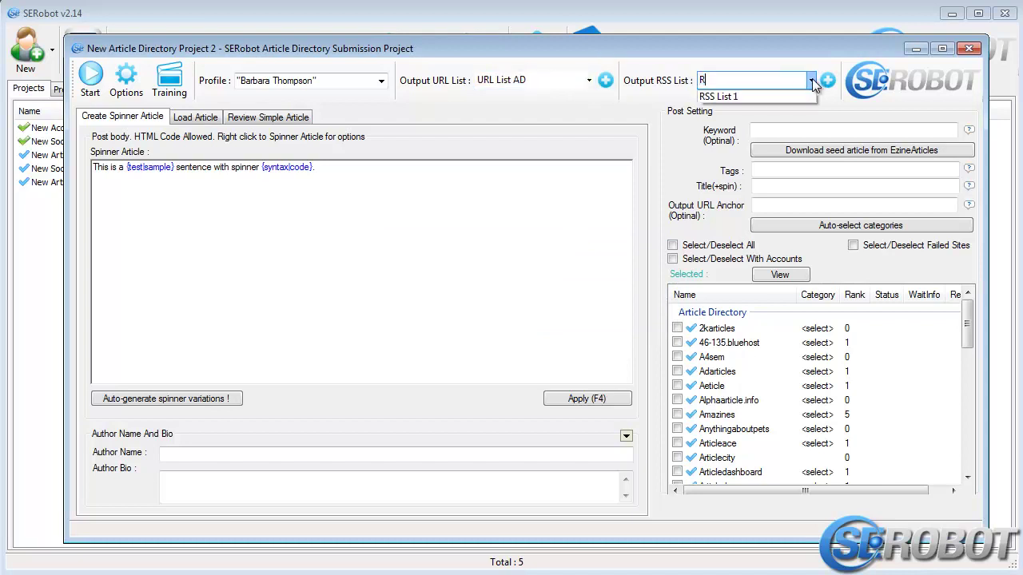
key(Return)
click(826, 83)
text(RS)
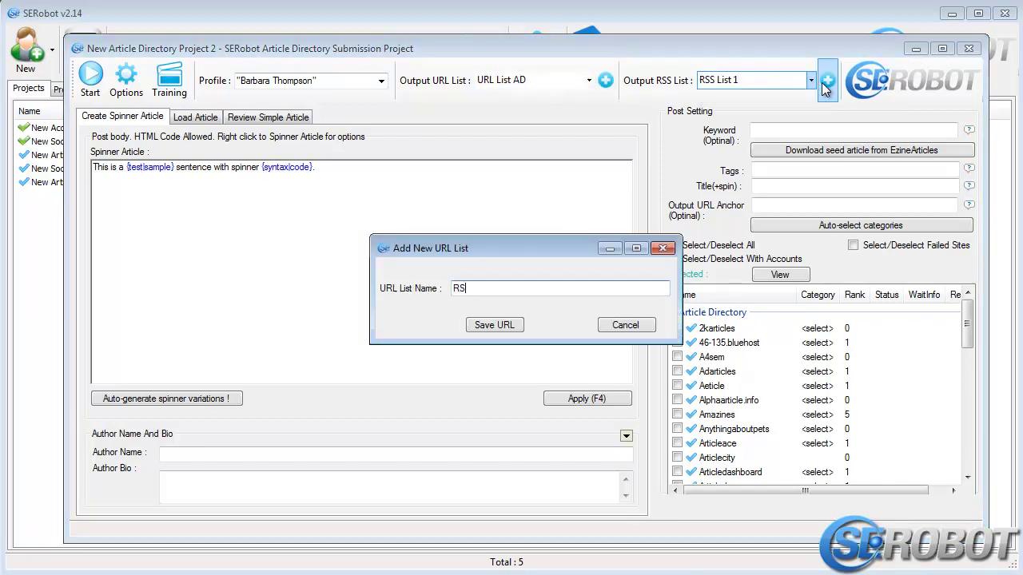
text(S List AD)
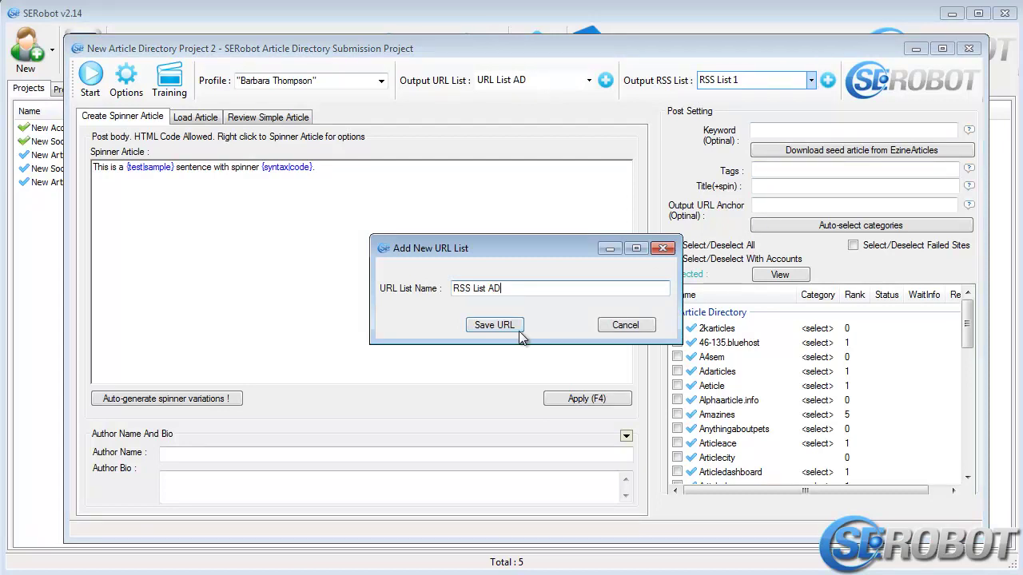
click(494, 325)
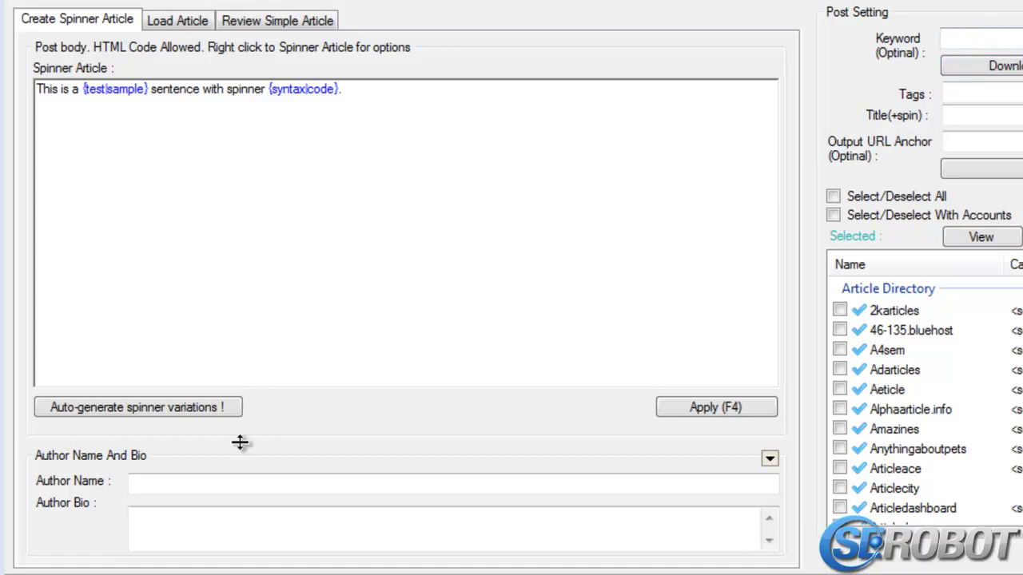
Enter the author's full name in the Author Name field
click(222, 488)
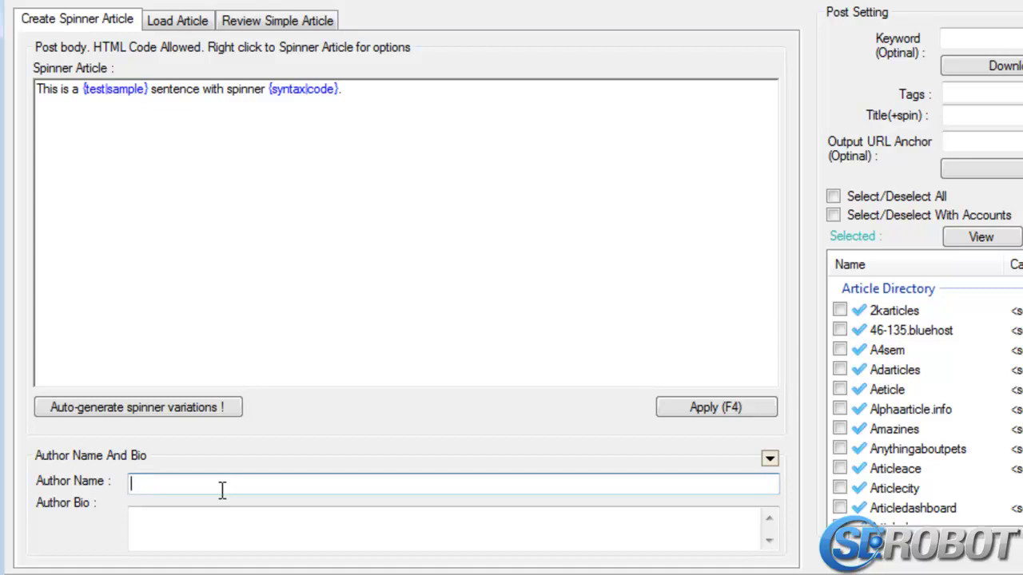
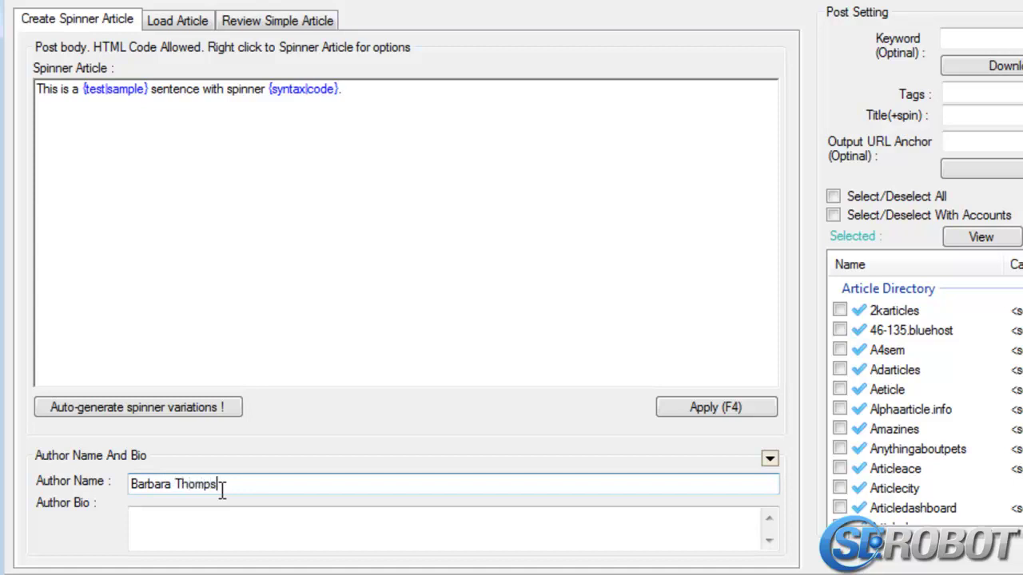
Write the author bio: leading fitness guru with over 15 years of experience
click(241, 523)
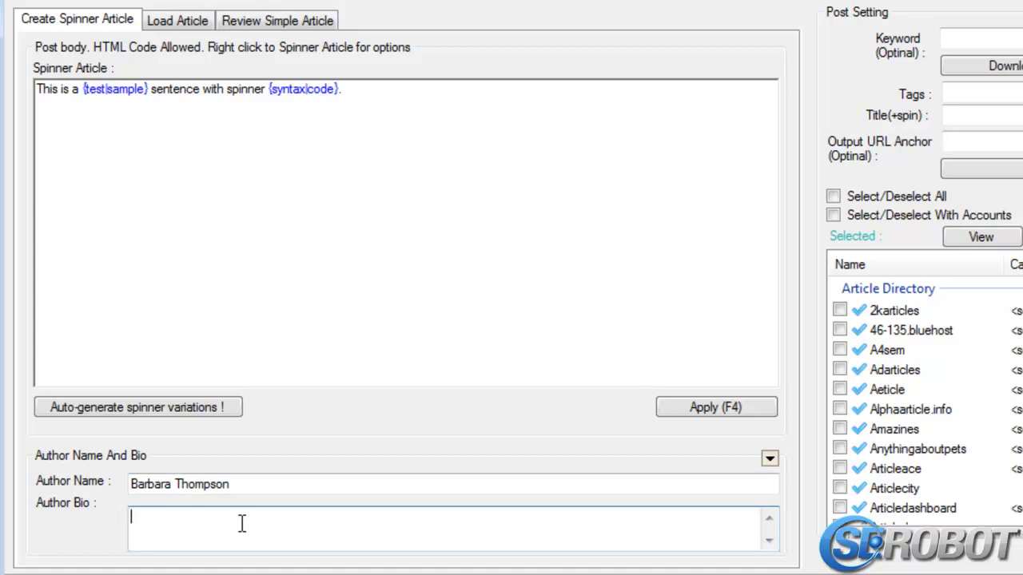
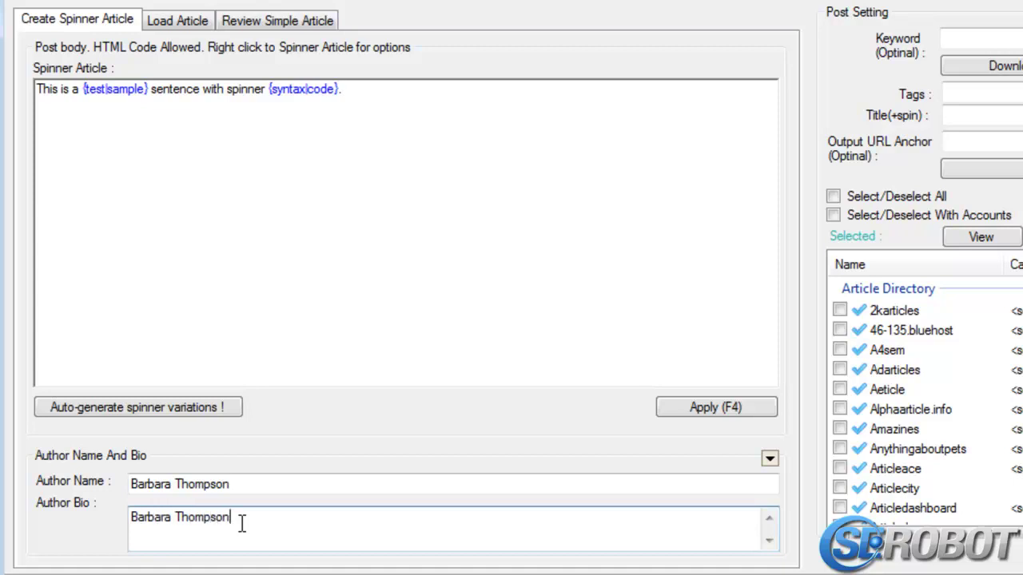
text( is the leading fitness g)
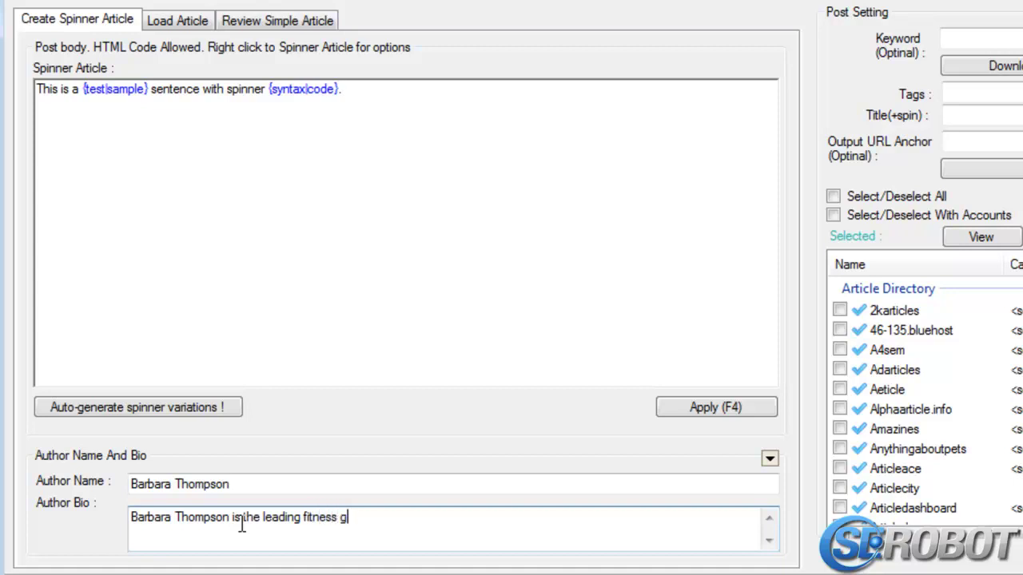
text(uru.)
key(BackSpace)
text(with over 15 years o)
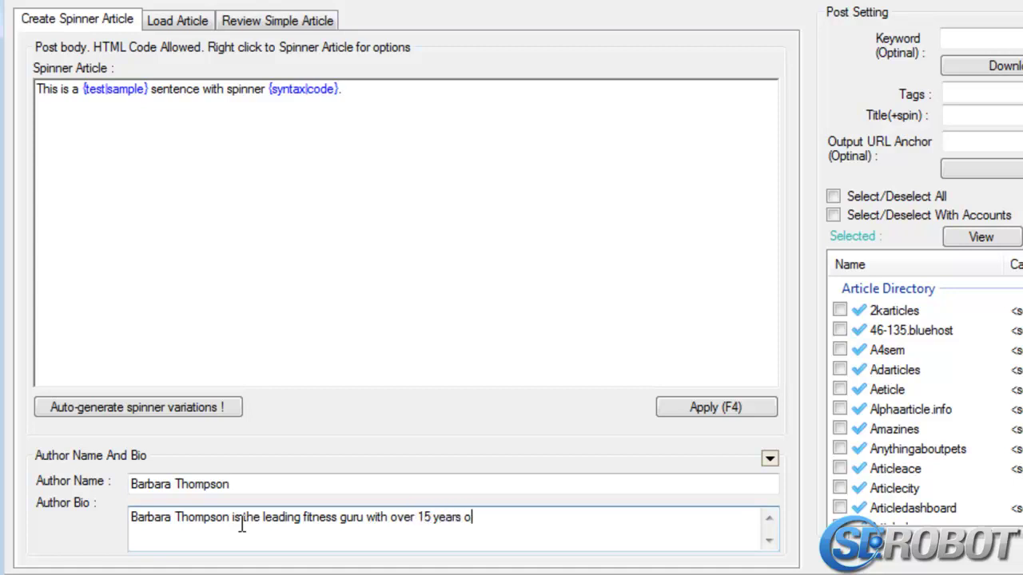
text(f experience.)
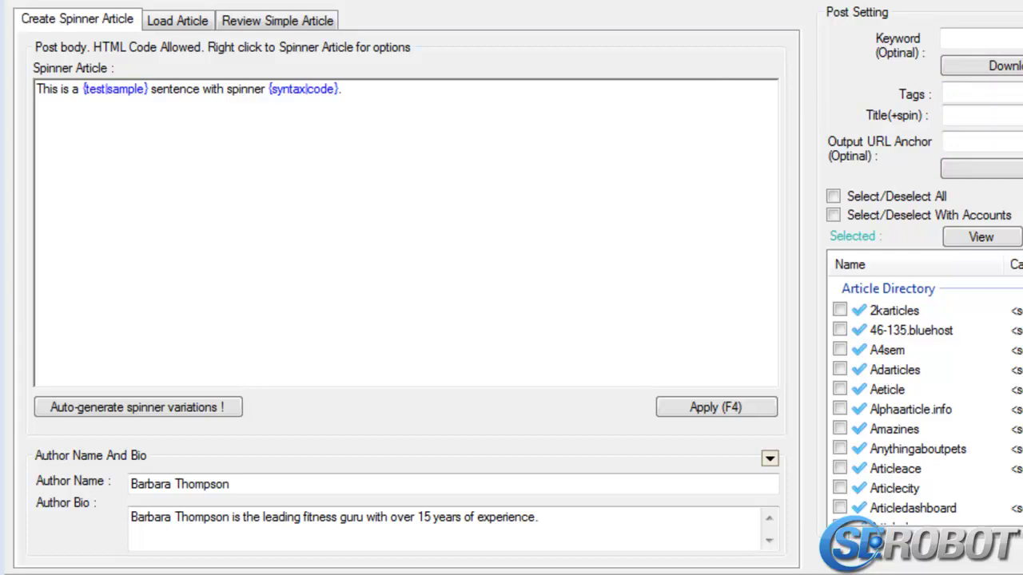
Set the keyword to 'bodybuilding' and bring up the EzineArticles seed article download options
click(1014, 40)
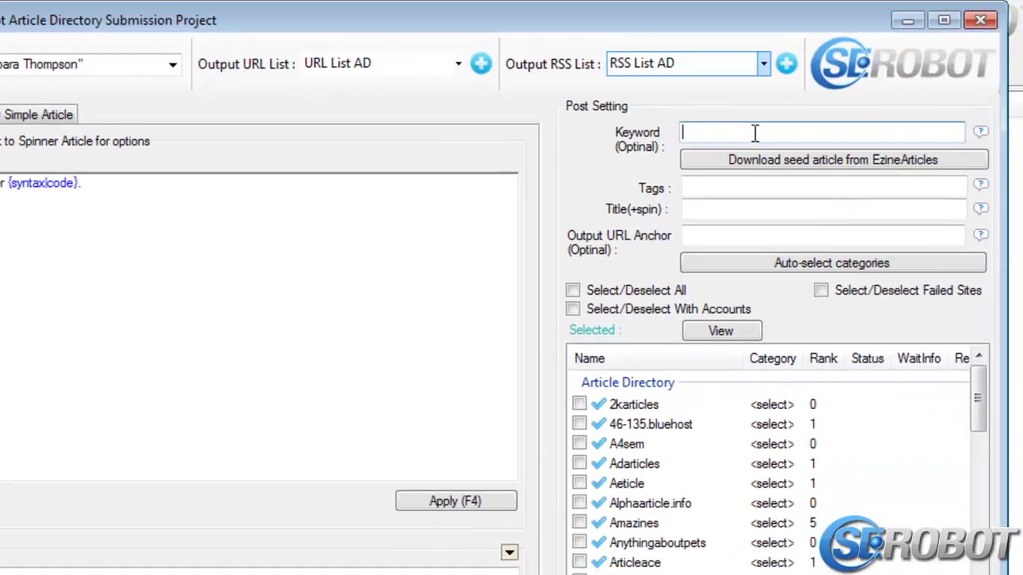
text(bod)
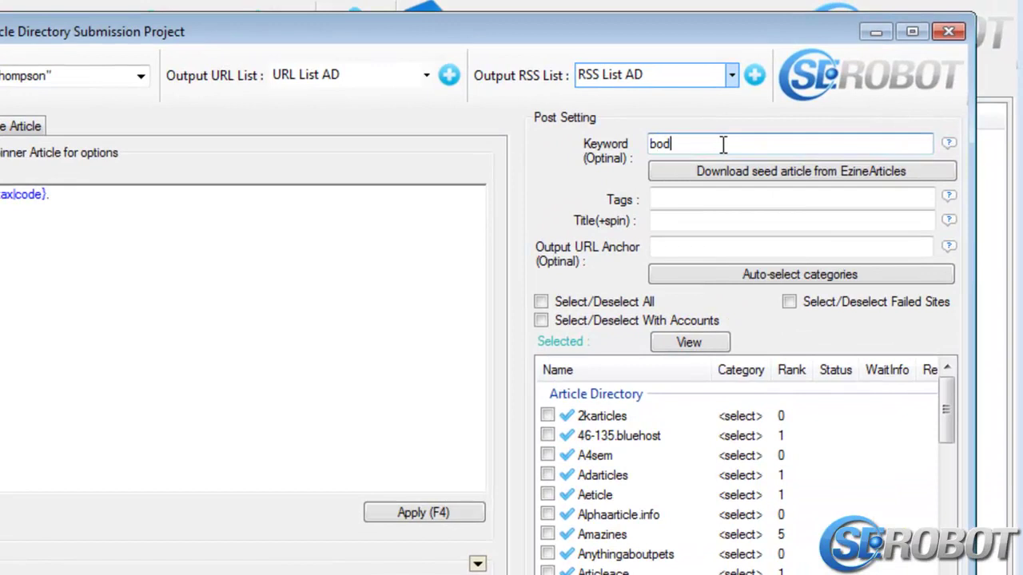
text(ybuilding)
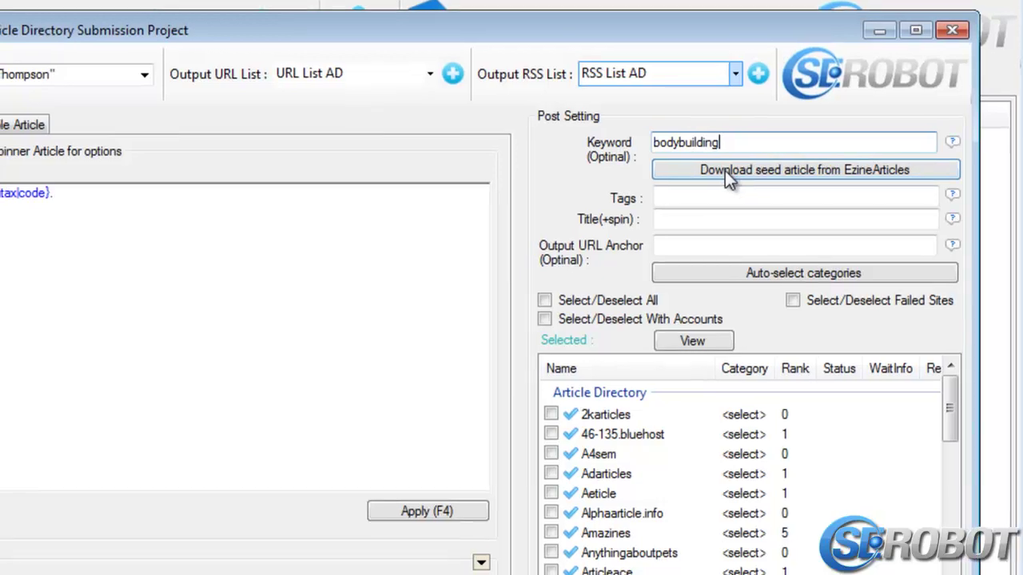
click(723, 170)
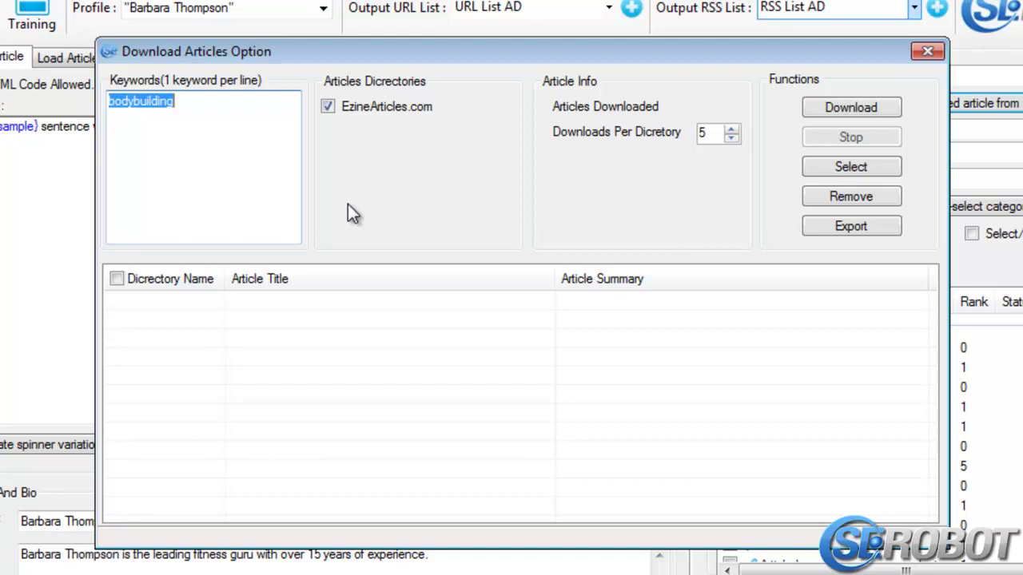
Add keyword 'fitness', download 5 per directory, and tick the Ditch The Bodybuilding Gym article
click(267, 183)
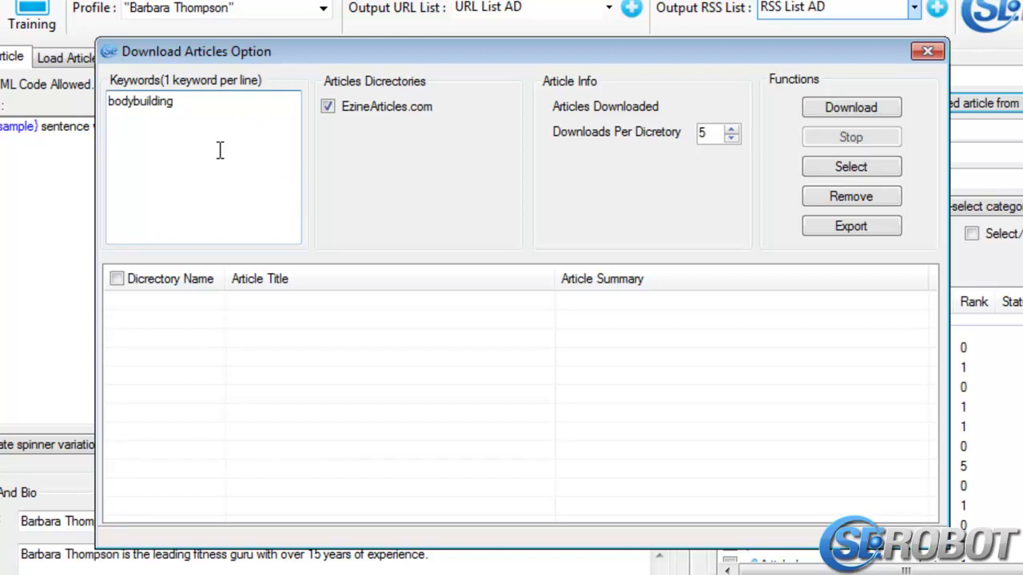
key(Return)
text(fitness)
click(329, 109)
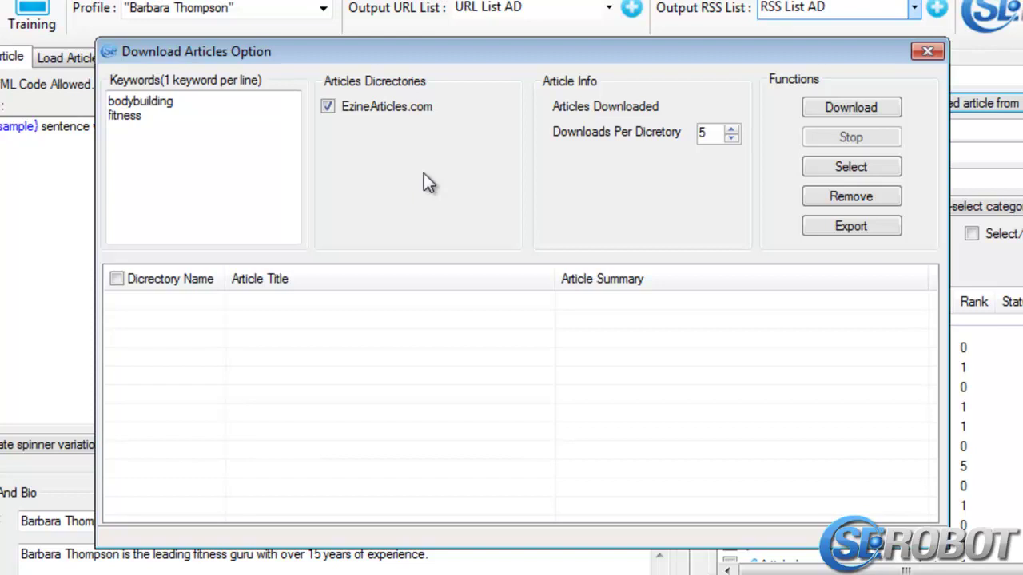
click(732, 138)
click(731, 128)
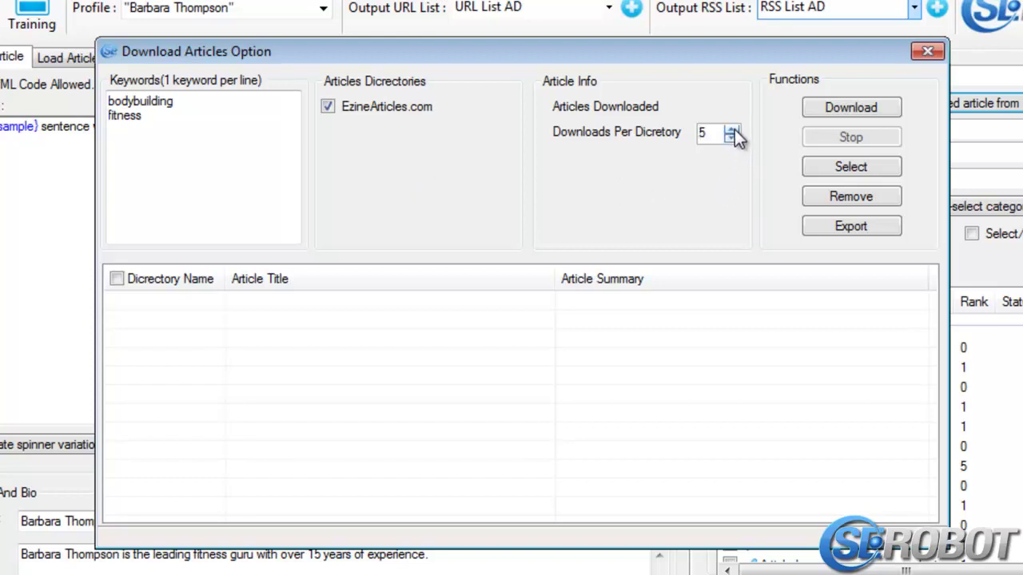
click(818, 110)
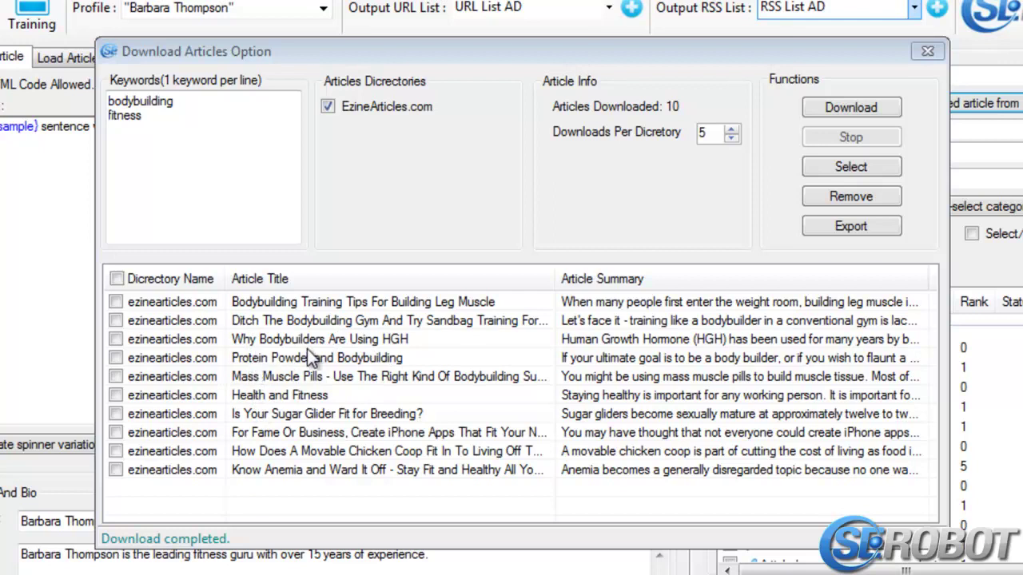
click(115, 320)
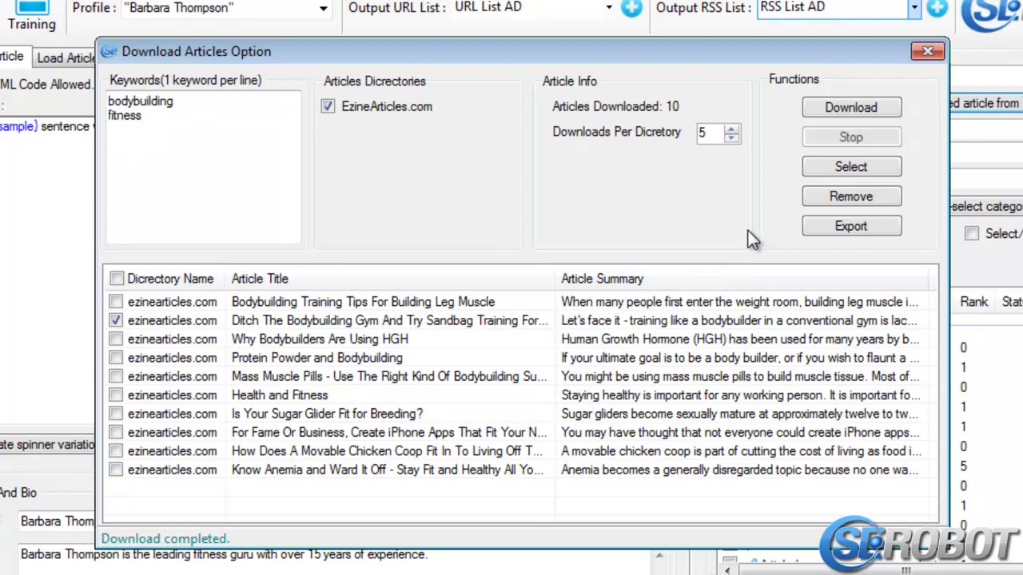
Export the sandbag training article to a .txt file and review it in Notepad
click(886, 231)
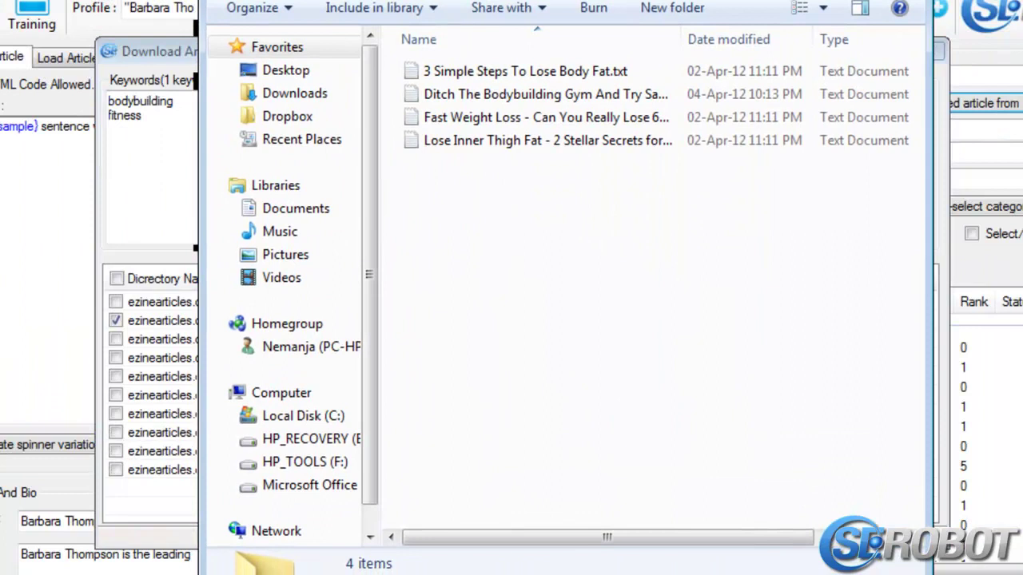
click(559, 96)
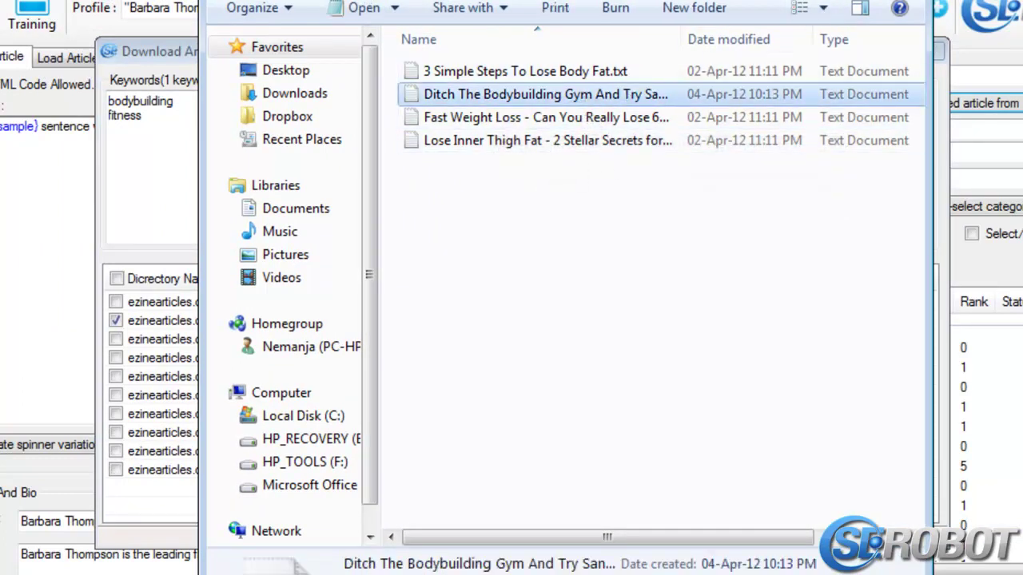
double_click(520, 99)
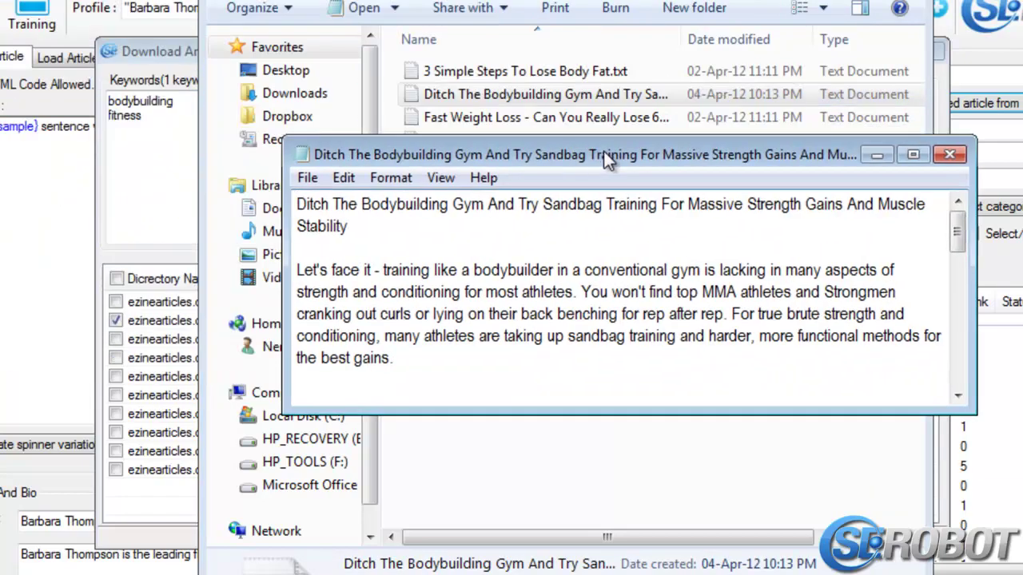
drag(788, 167, 737, 198)
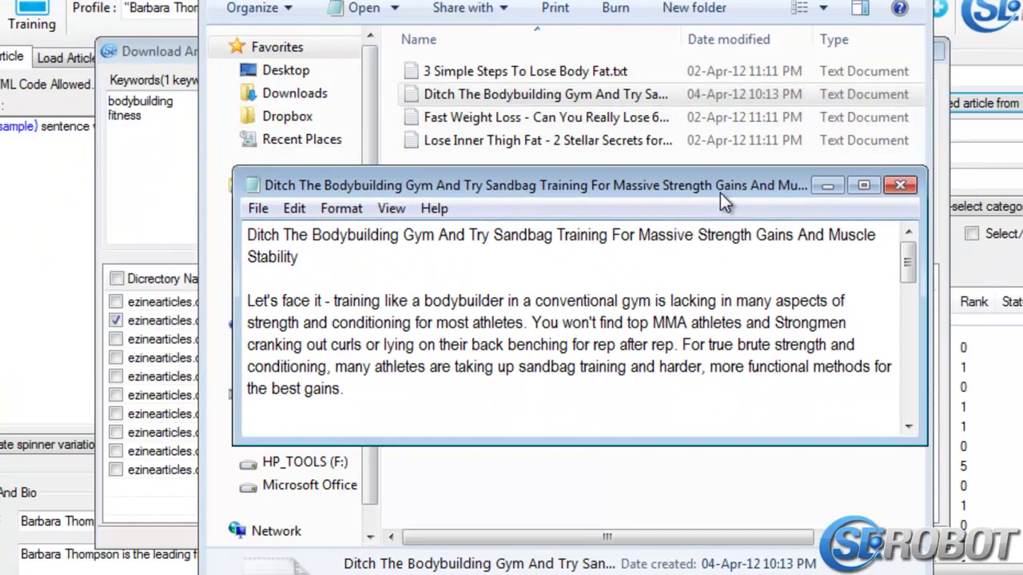
drag(907, 263, 906, 396)
click(899, 186)
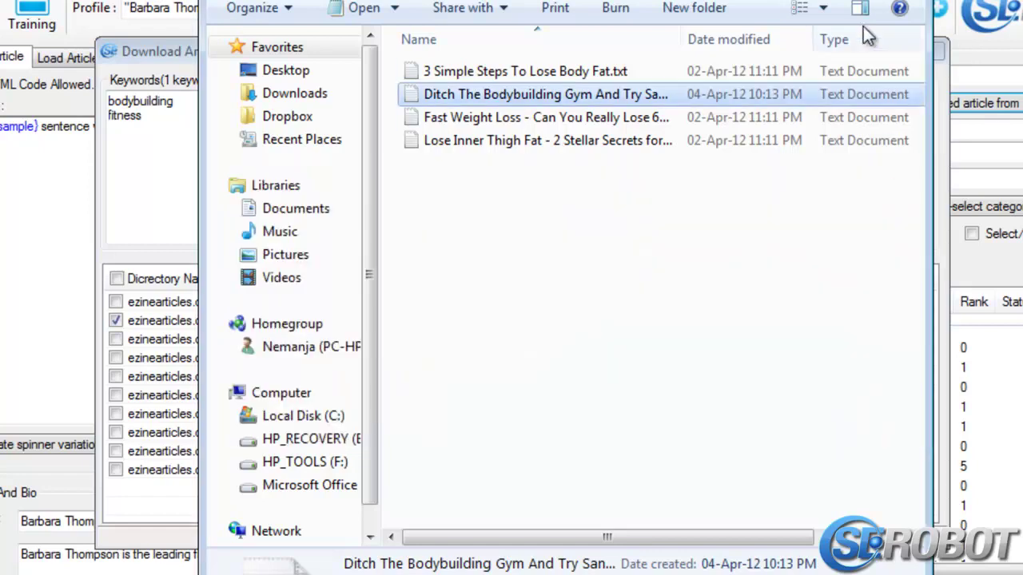
key(alt+Tab)
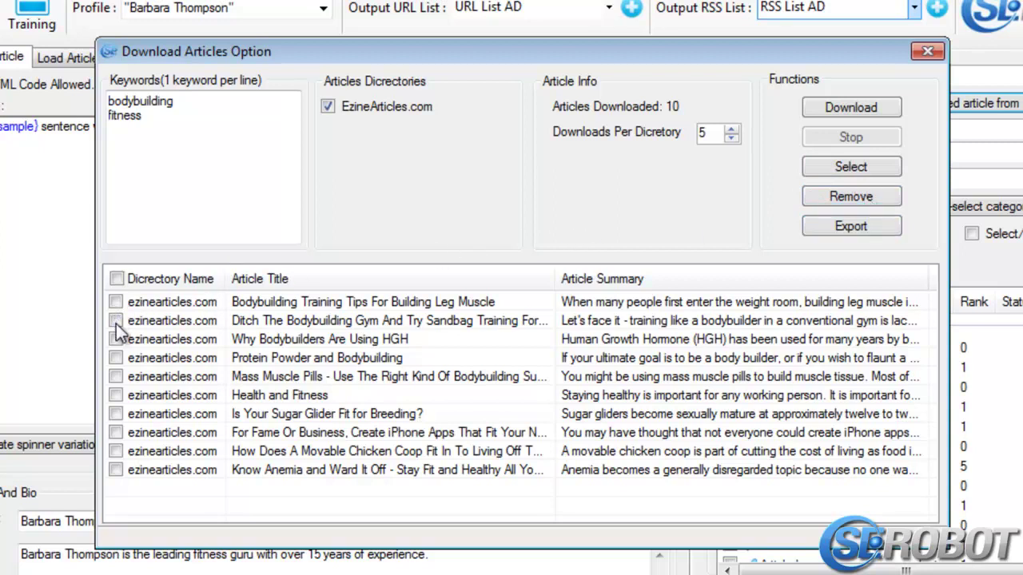
Remove the leg muscle article, re-tick the sandbag training article, and load it as seed
click(887, 197)
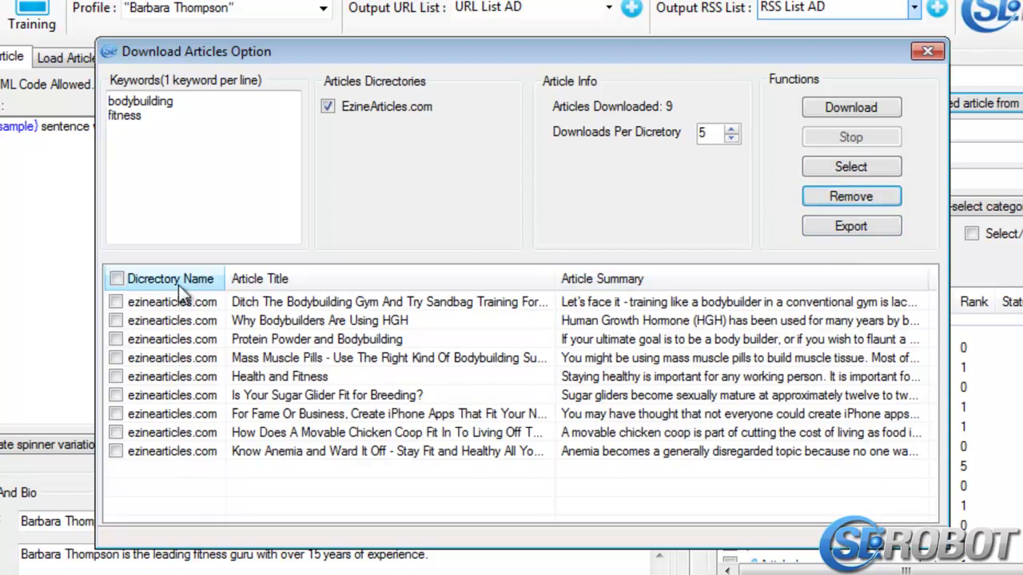
click(116, 303)
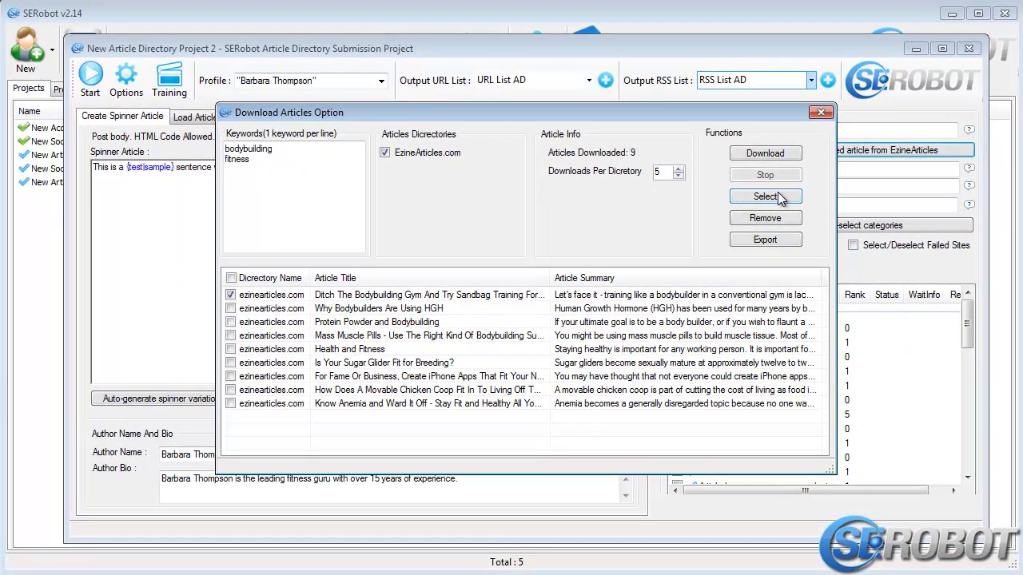
click(777, 193)
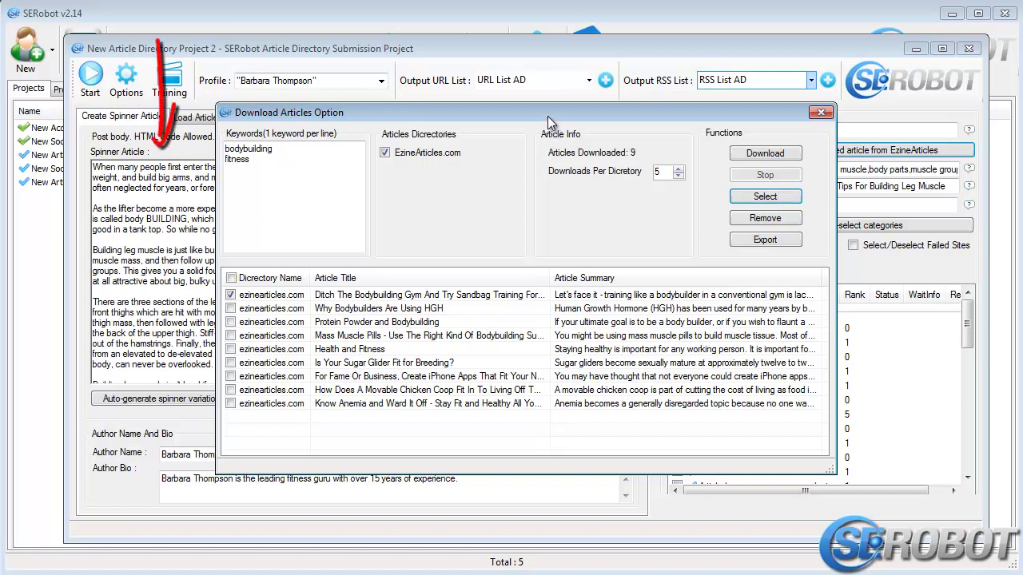
Close the downloader and auto-generate spinner variations for the whole seed article
click(820, 113)
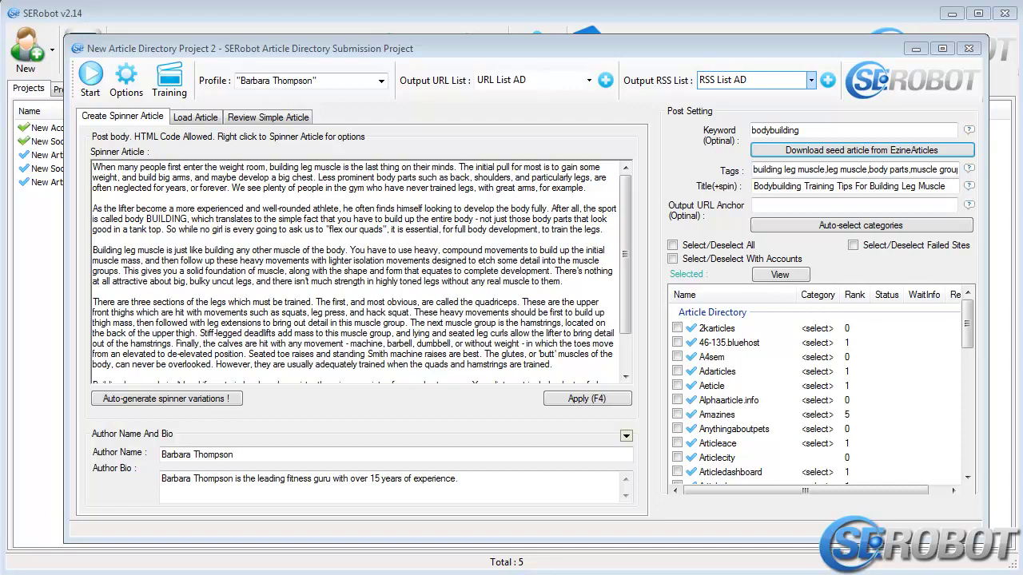
click(200, 399)
click(195, 417)
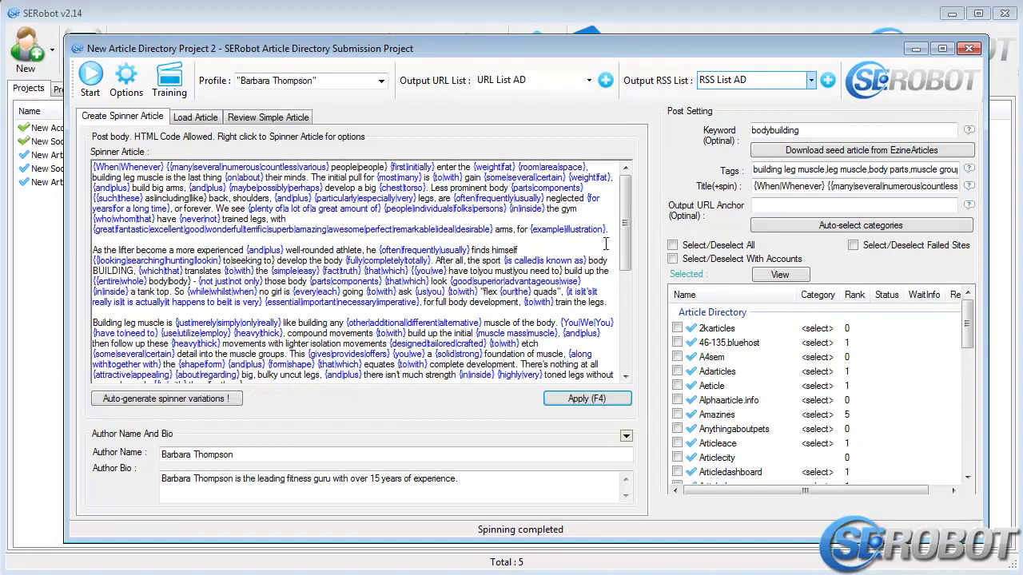
Select the phrase 'upper front thighs' in the article as anchor text
scroll(618, 264, down, 2)
scroll(618, 264, down, 3)
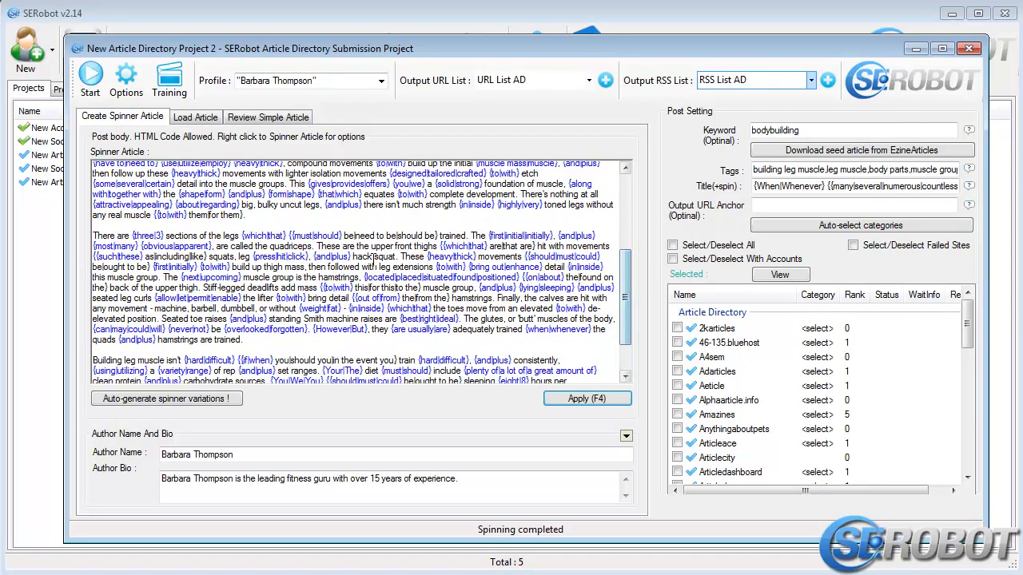
drag(372, 246, 426, 246)
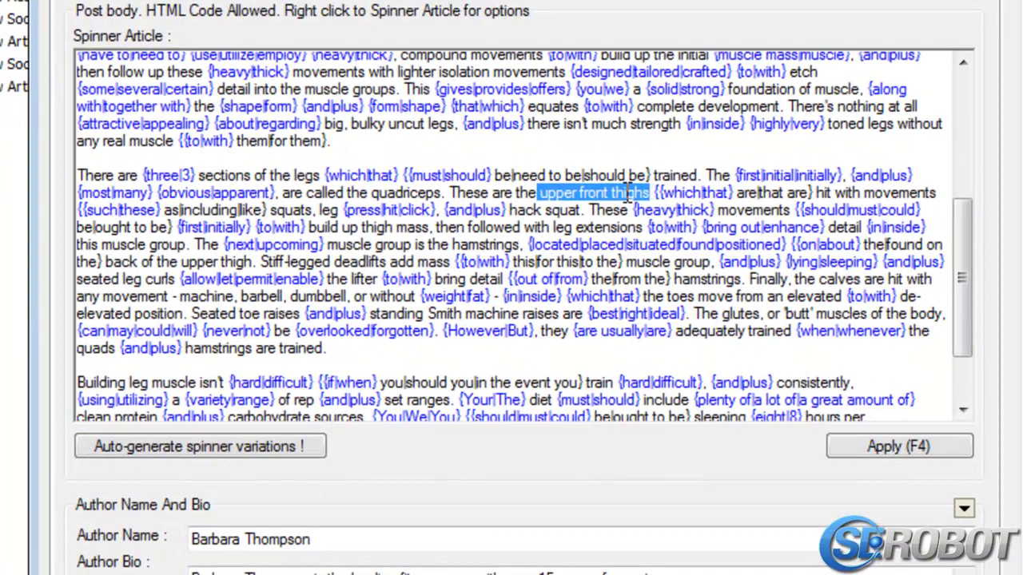
right_click(630, 194)
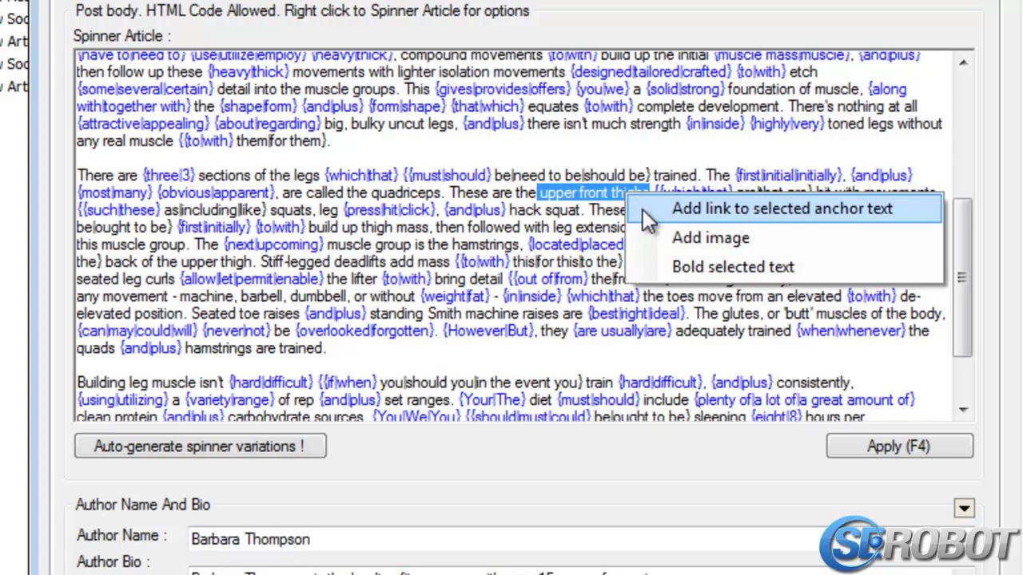
click(644, 213)
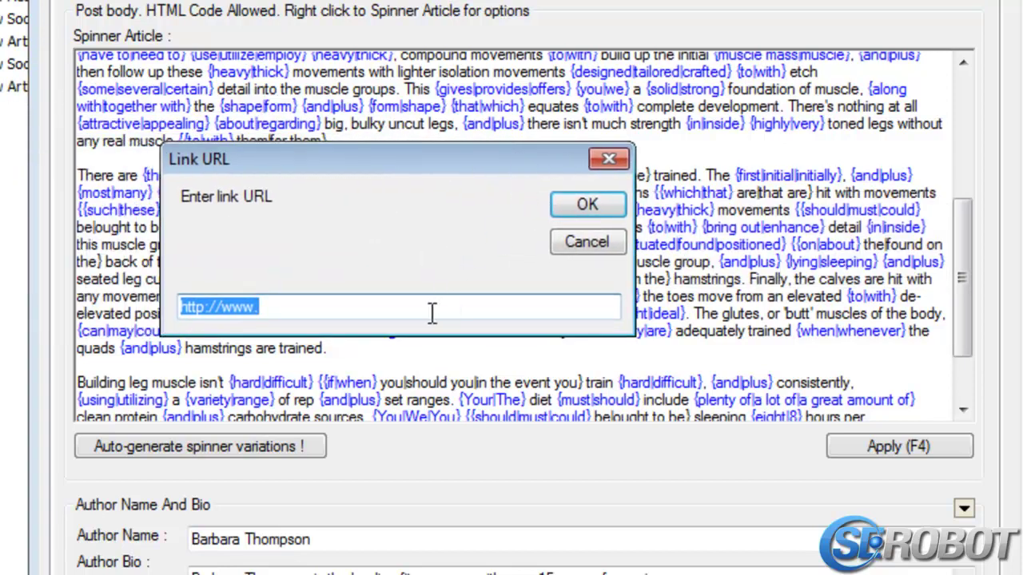
click(430, 311)
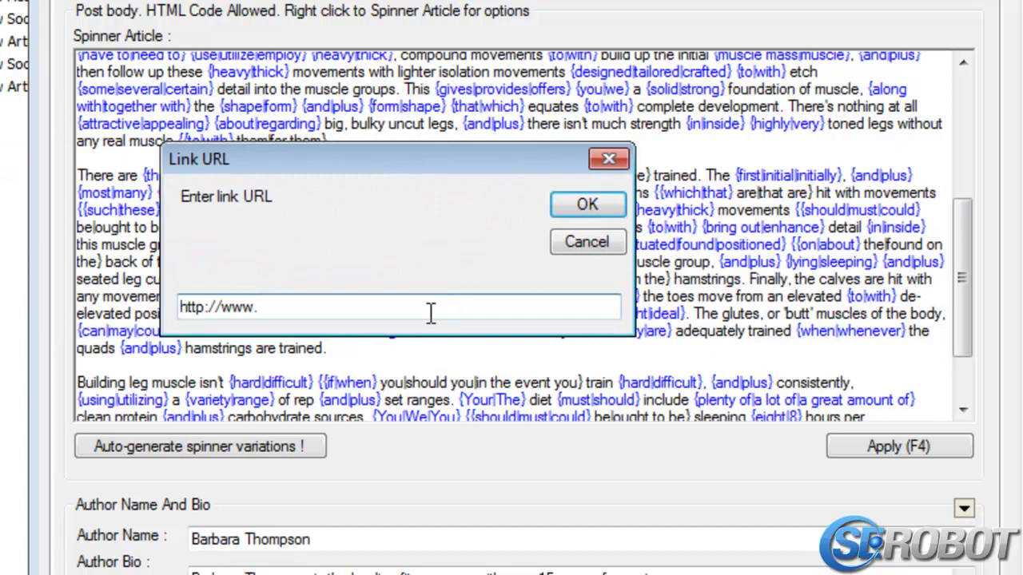
text(google.com/)
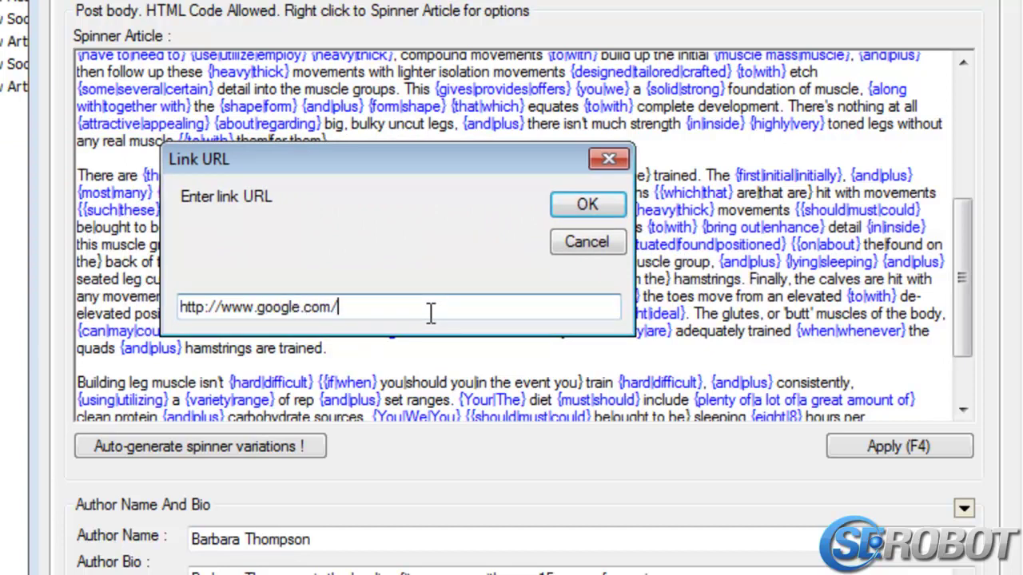
key(Return)
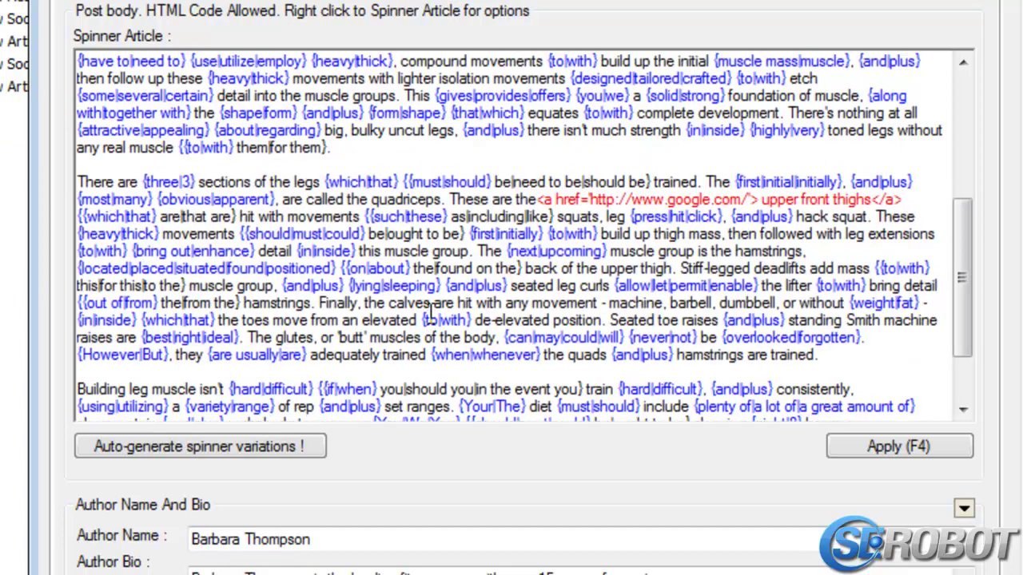
click(860, 449)
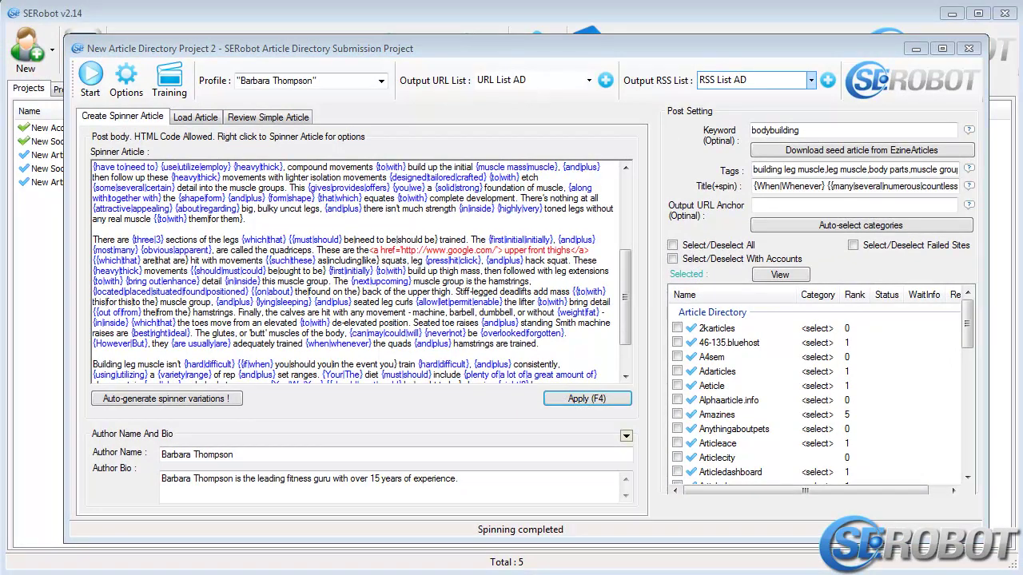
click(196, 118)
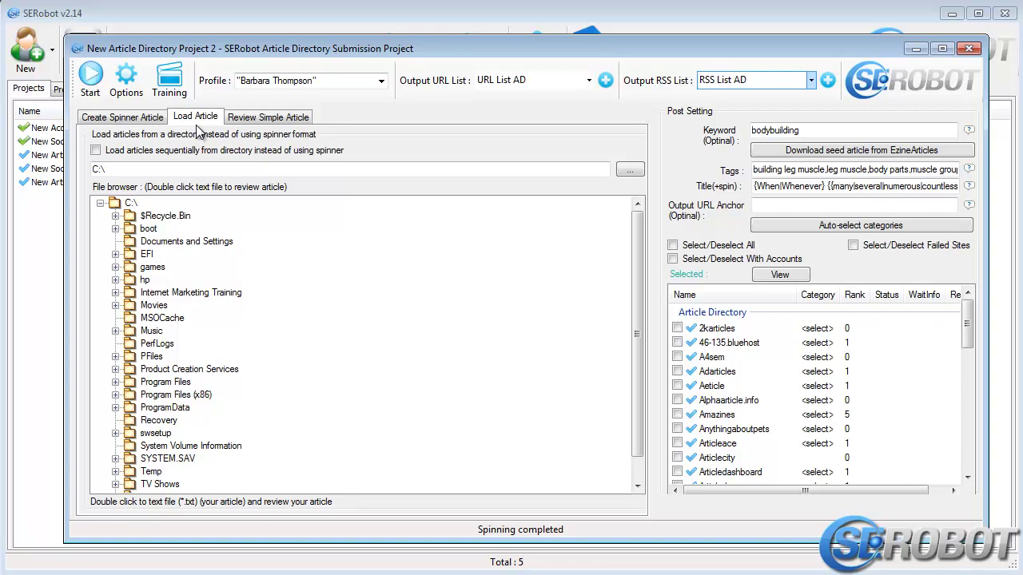
click(254, 118)
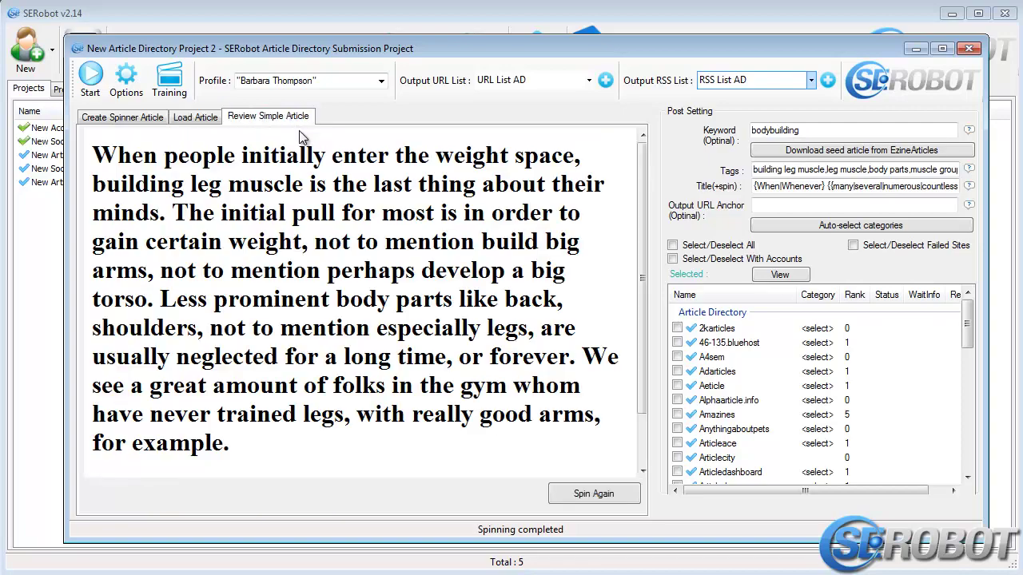
drag(642, 166, 647, 452)
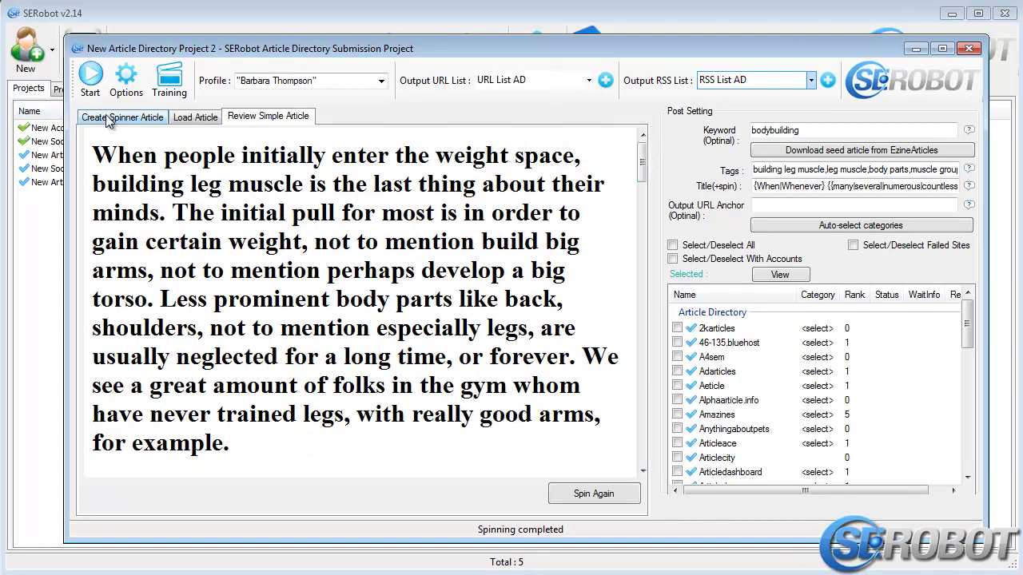
click(565, 501)
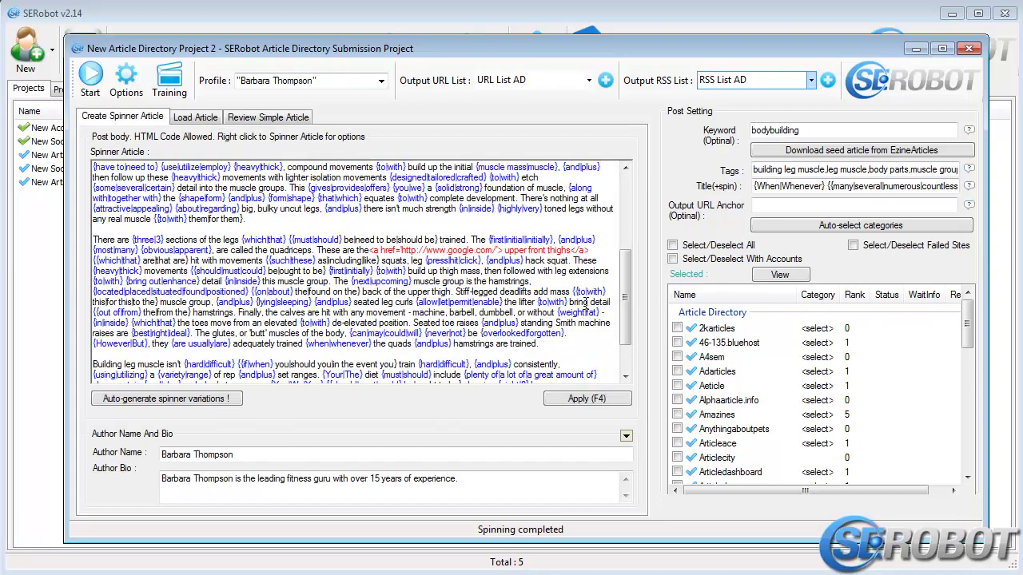
Clear and re-paste the spun title text in the Title (+spin) field
scroll(629, 249, down, 3)
scroll(629, 249, up, 3)
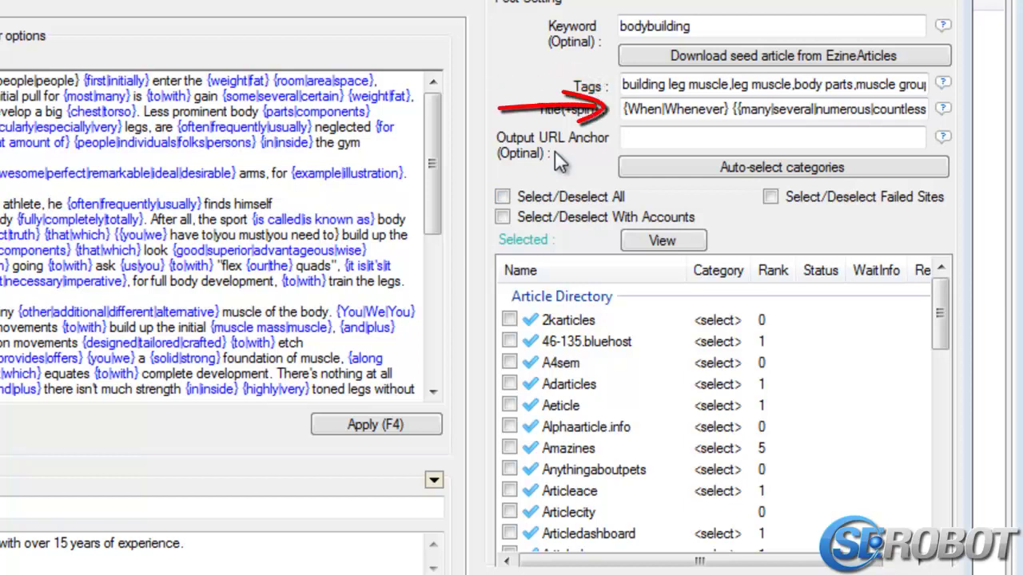
double_click(747, 110)
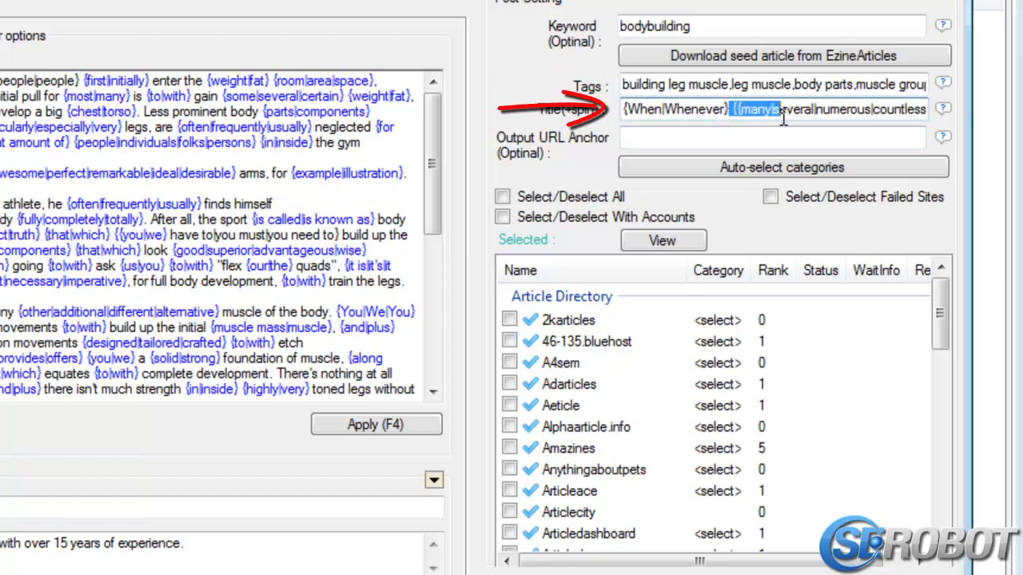
key(ctrl+a)
key(Delete)
key(ctrl+v)
key(ctrl+a)
key(Delete)
key(ctrl+v)
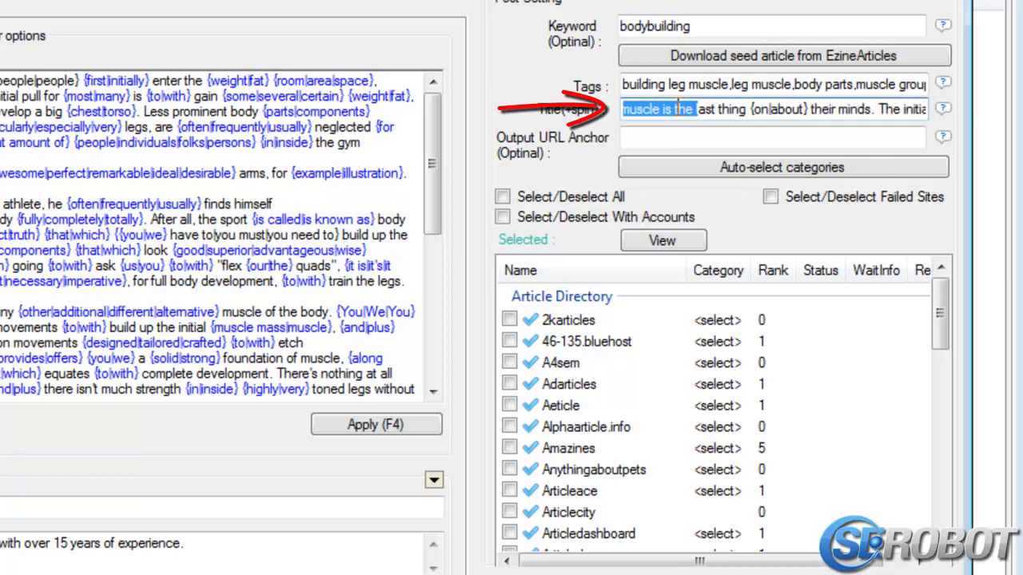
key(Home)
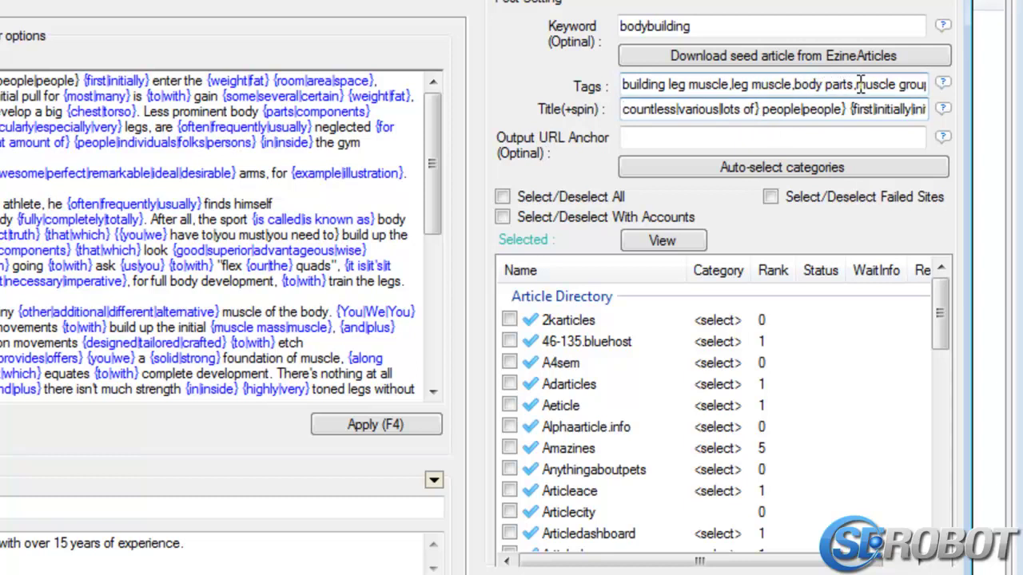
Delete the tags after 'body parts', leaving building leg muscle, leg muscle, body parts
drag(857, 84, 955, 83)
key(BackSpace)
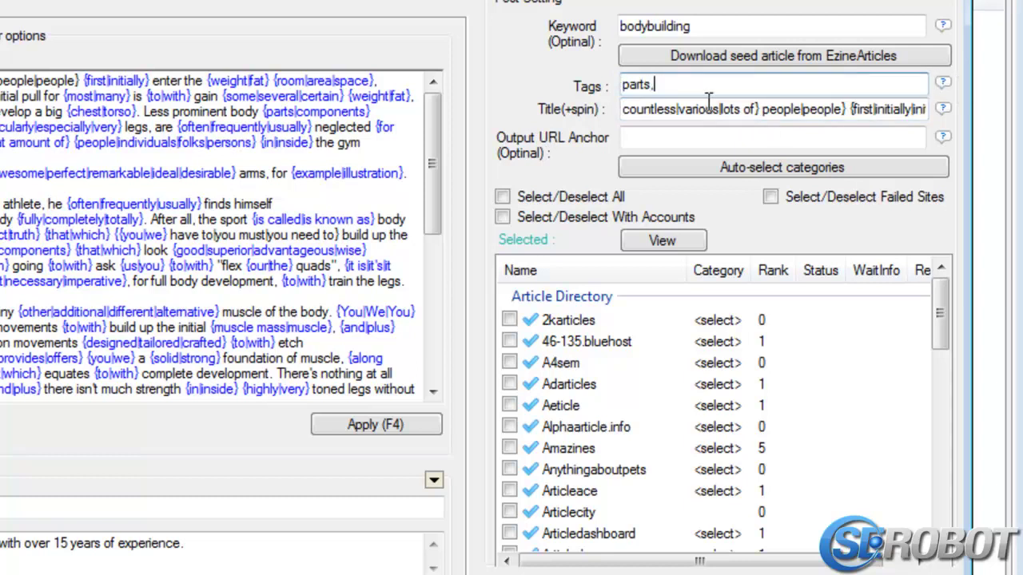
key(BackSpace)
key(ctrl+a)
click(883, 85)
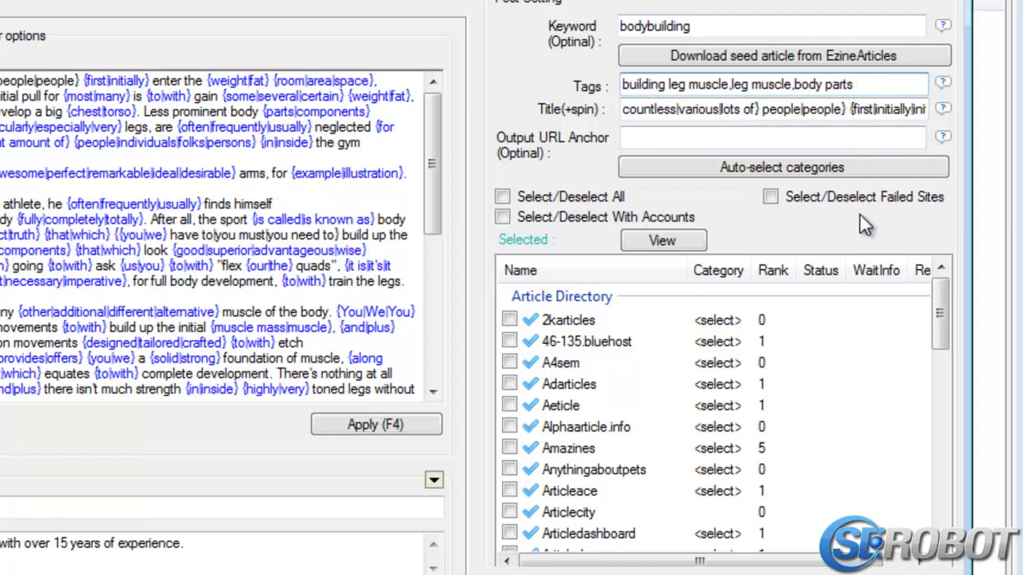
Enter 'Leg Muscles' as the output URL anchor and bring up the Category Selection dialog
click(743, 144)
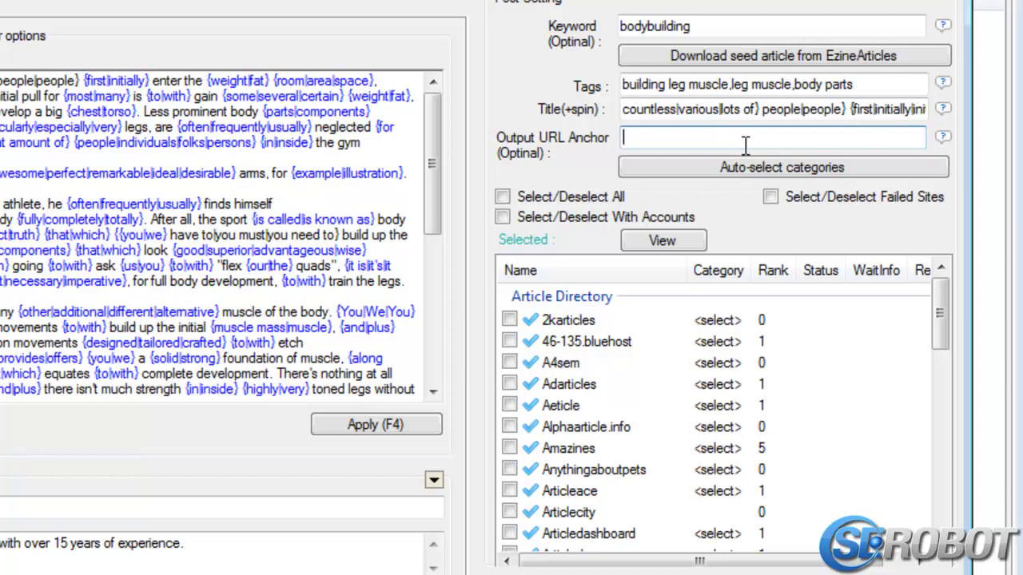
text(Leg Muscles)
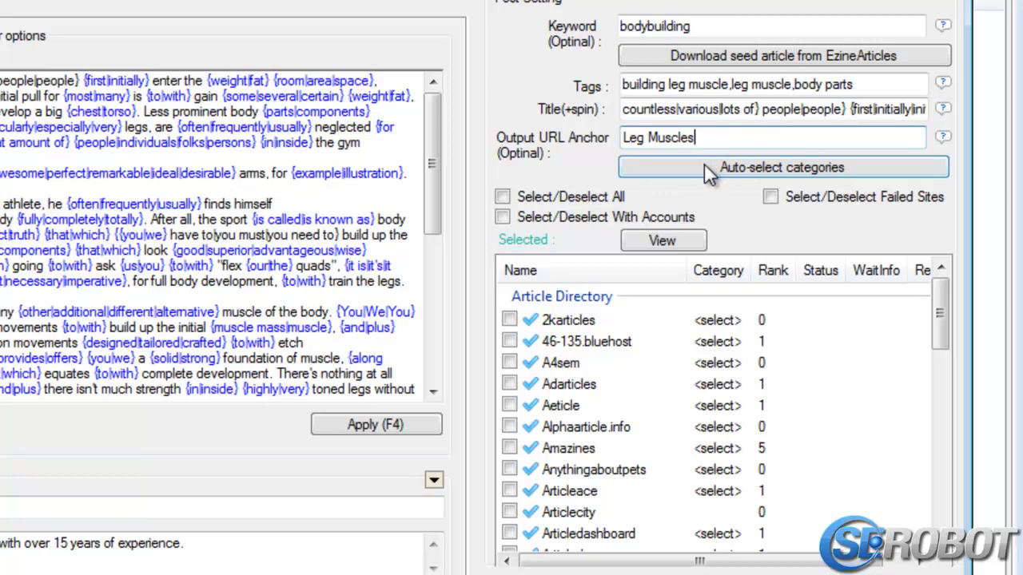
click(705, 166)
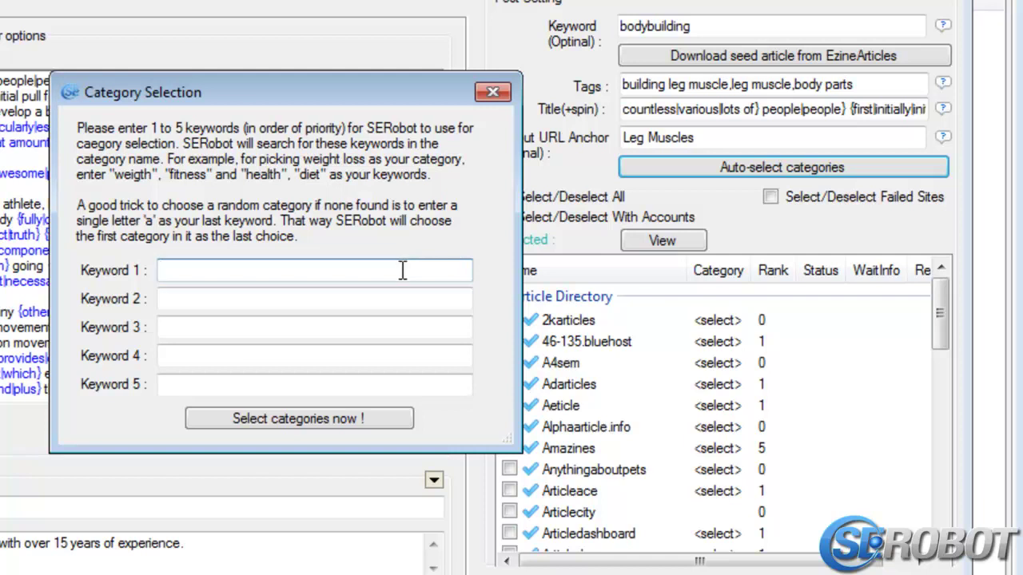
Auto-assign directory categories using keyword 'a', then select the 37 sites with accounts
text(a)
click(390, 437)
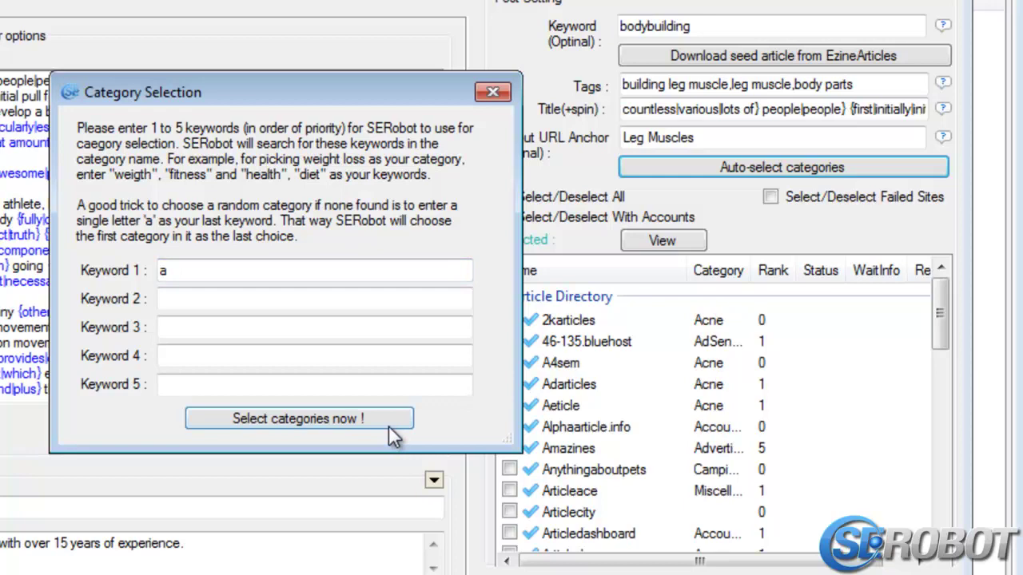
click(488, 91)
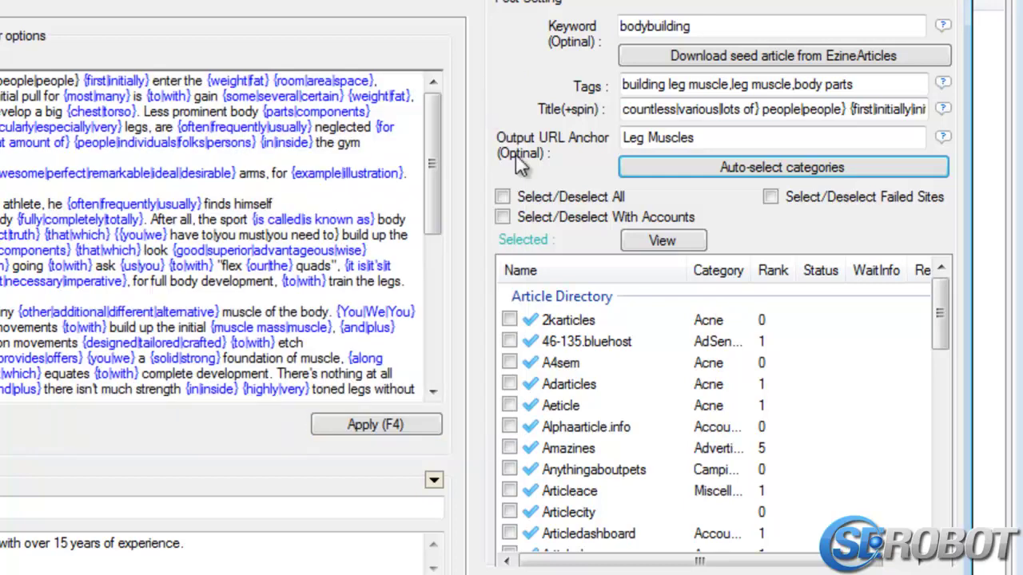
click(578, 216)
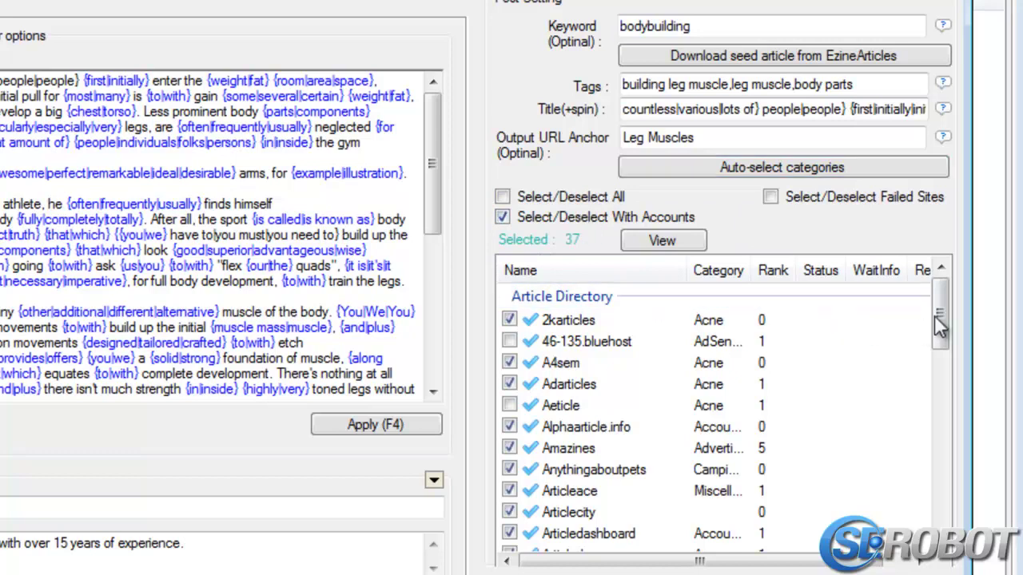